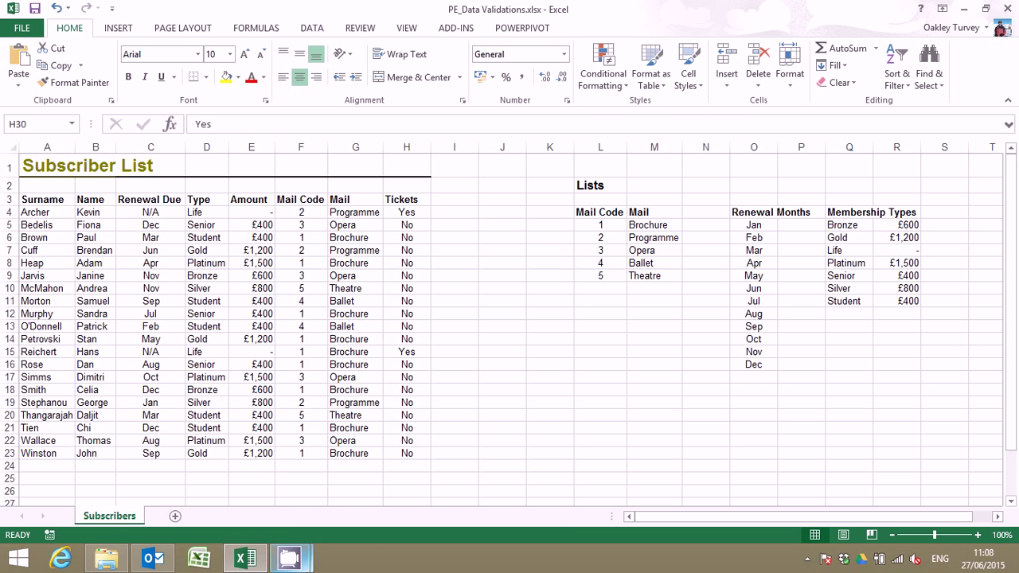
- Start a data validation rule for cell D4 in the Type column that allows entries from a list
mouse_move(290, 561)
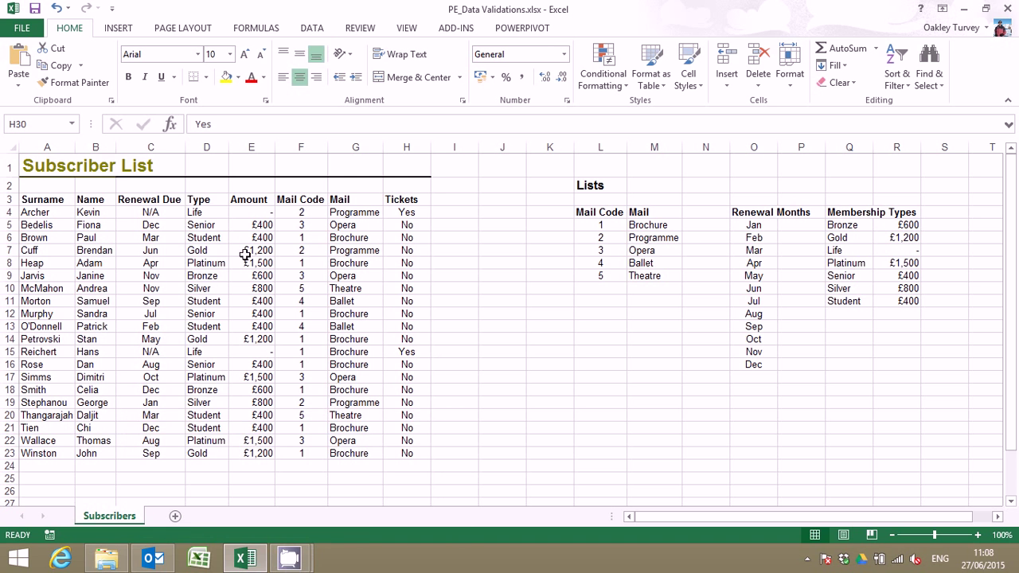
left_click(209, 212)
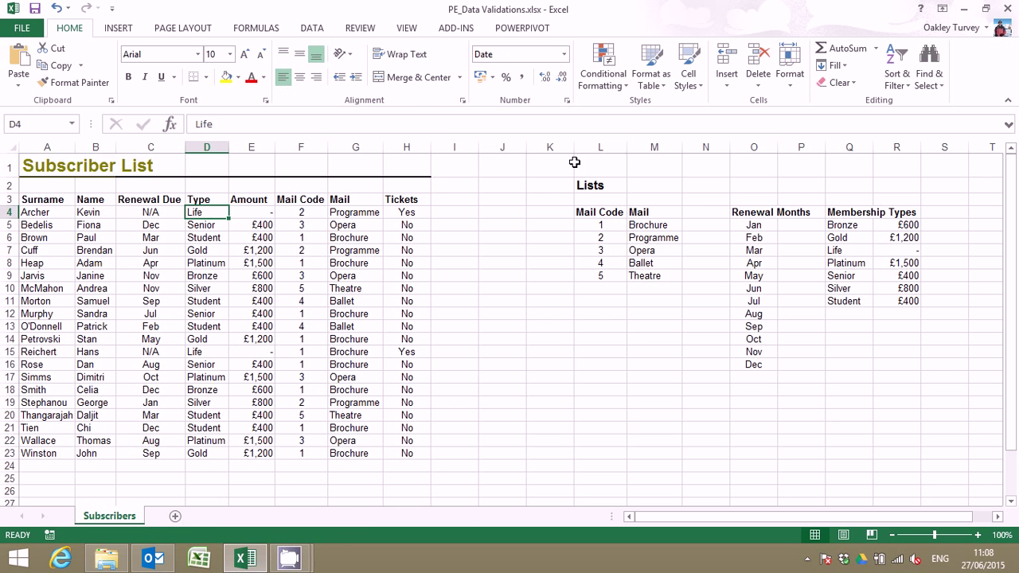
left_click(313, 29)
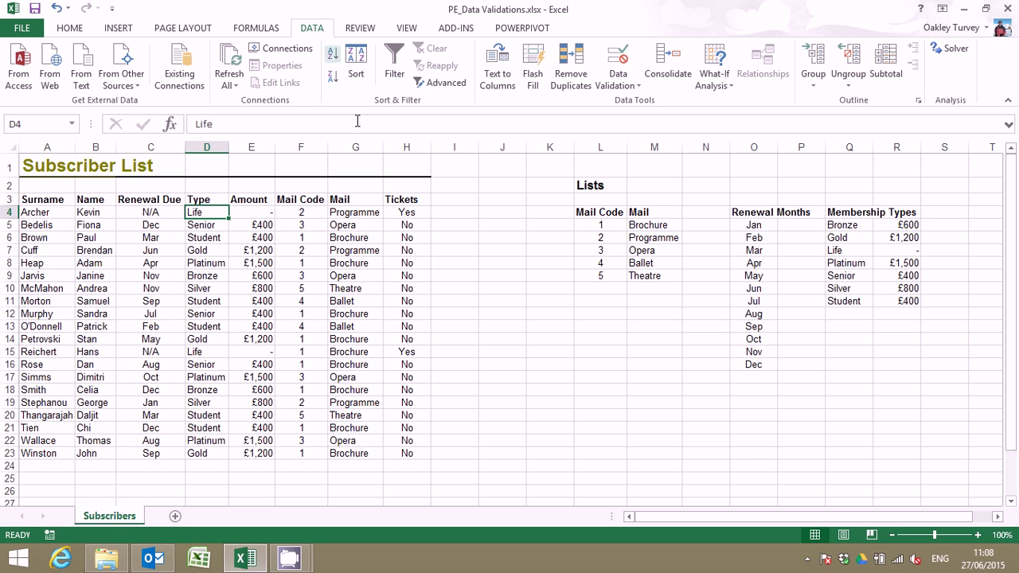
left_click(618, 86)
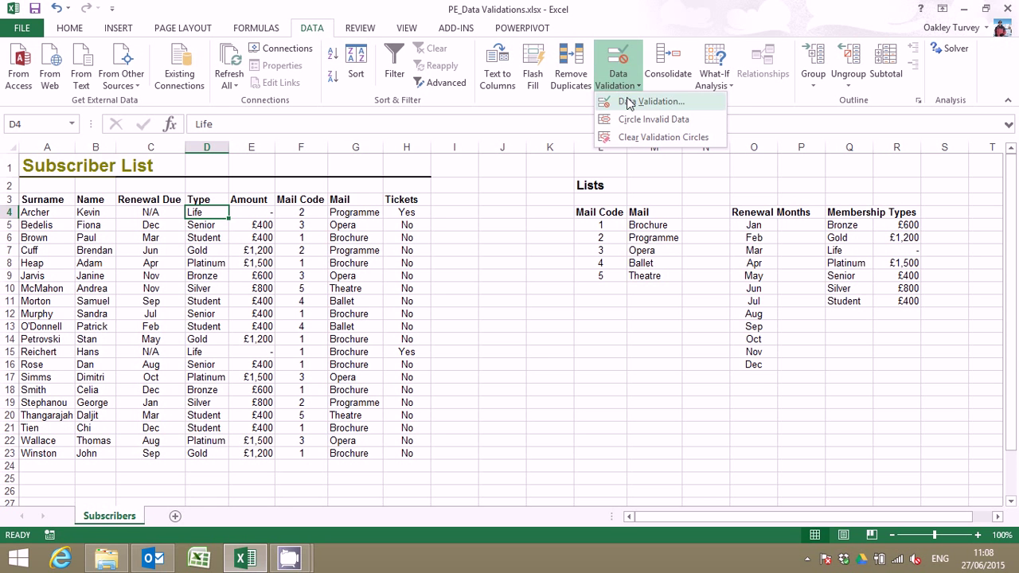
left_click(627, 101)
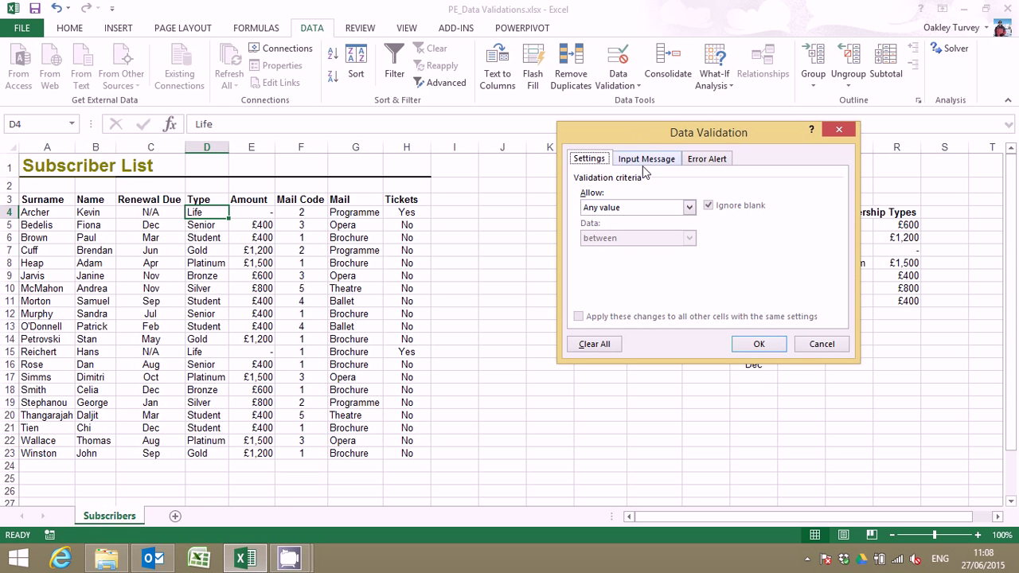
left_click(689, 208)
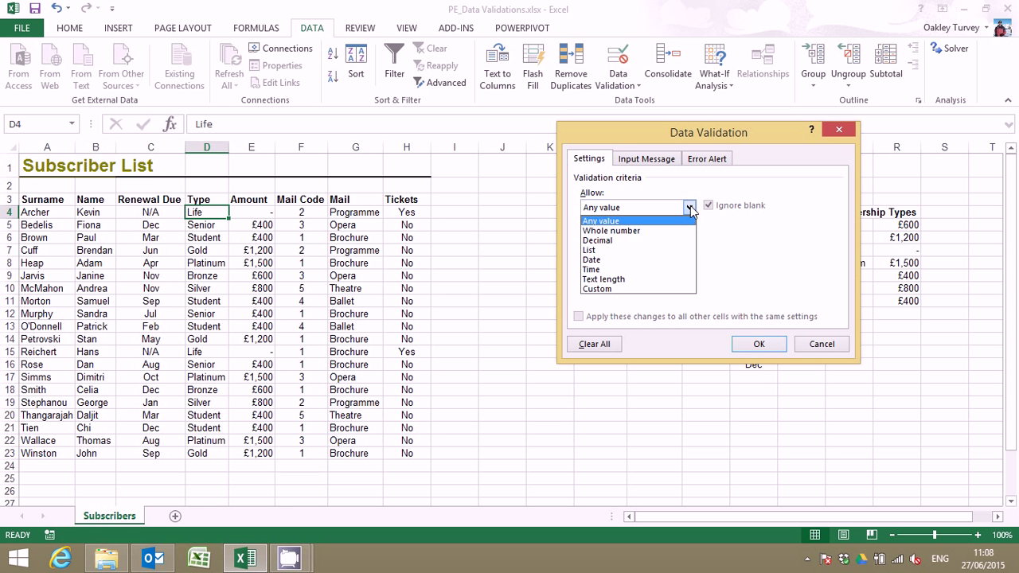
left_click(626, 250)
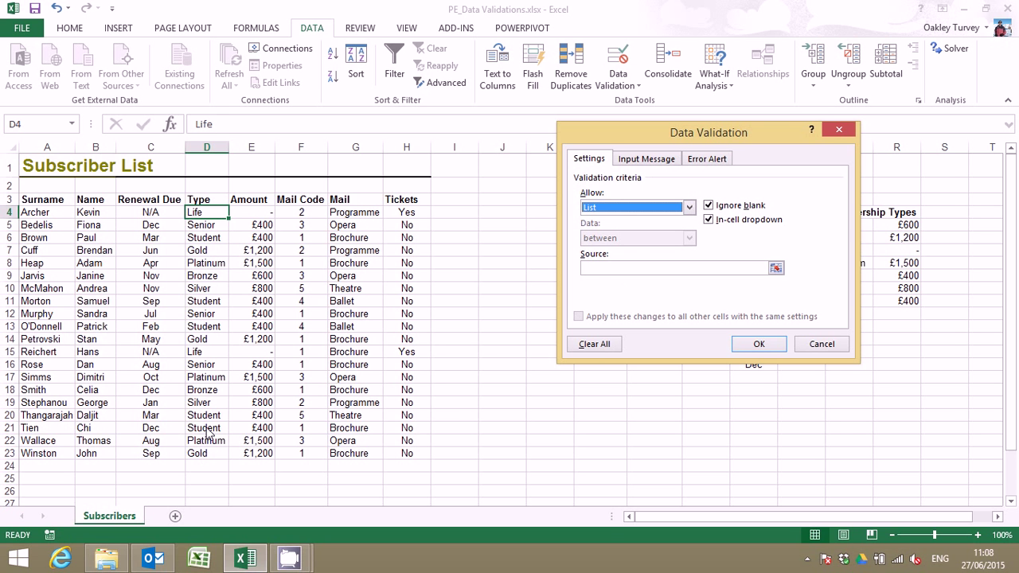
- Use the named range Types as the validation list source for D4 and apply the rule
left_click(629, 268)
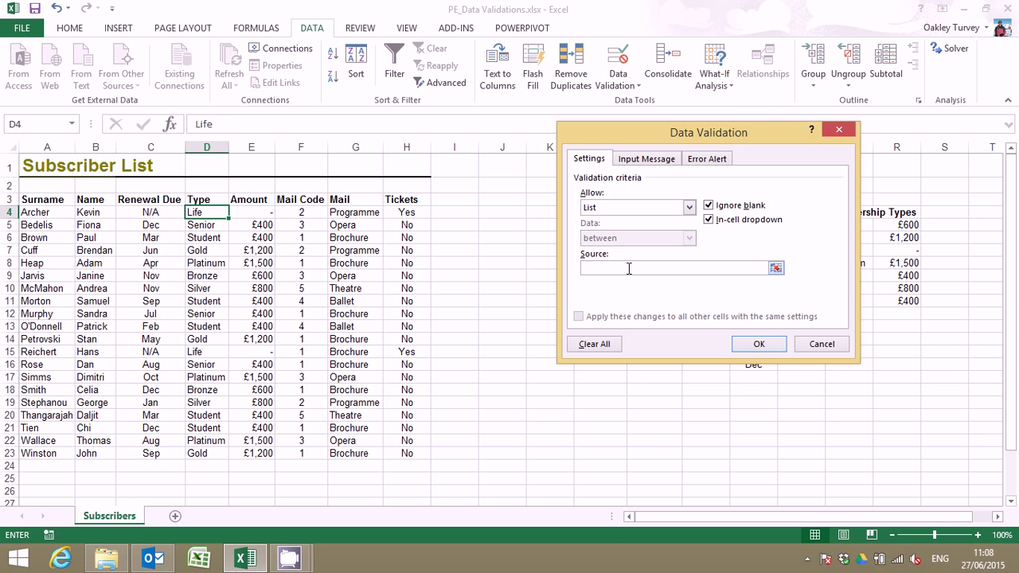
left_click_drag(668, 137, 595, 141)
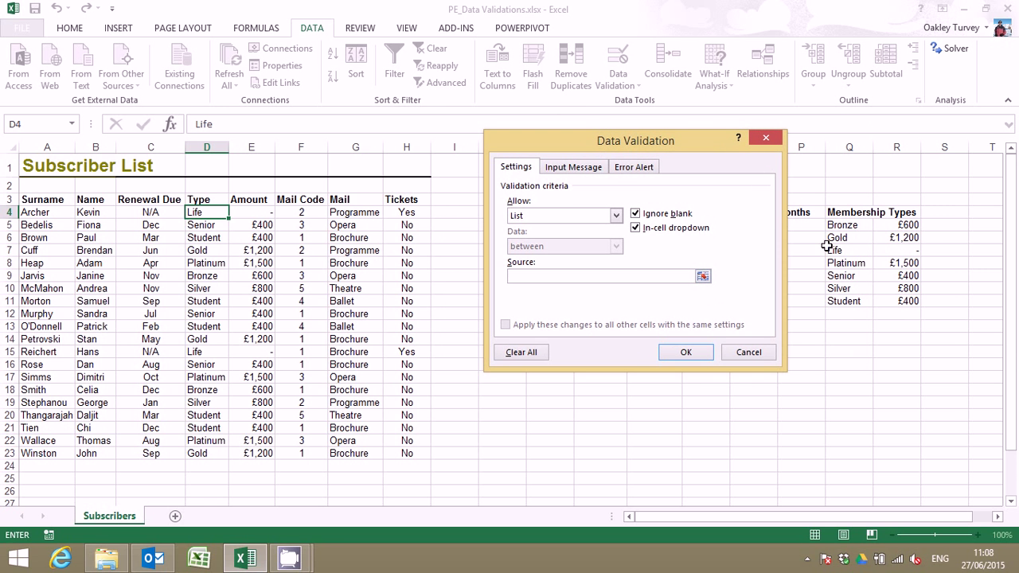
left_click_drag(851, 225, 856, 237)
left_click_drag(853, 275, 852, 298)
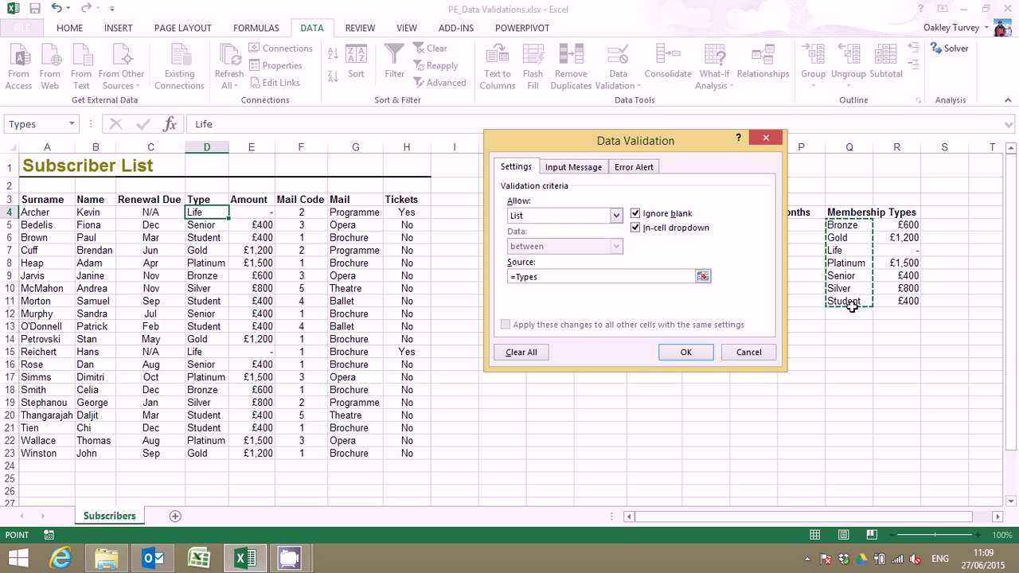
left_click(550, 276)
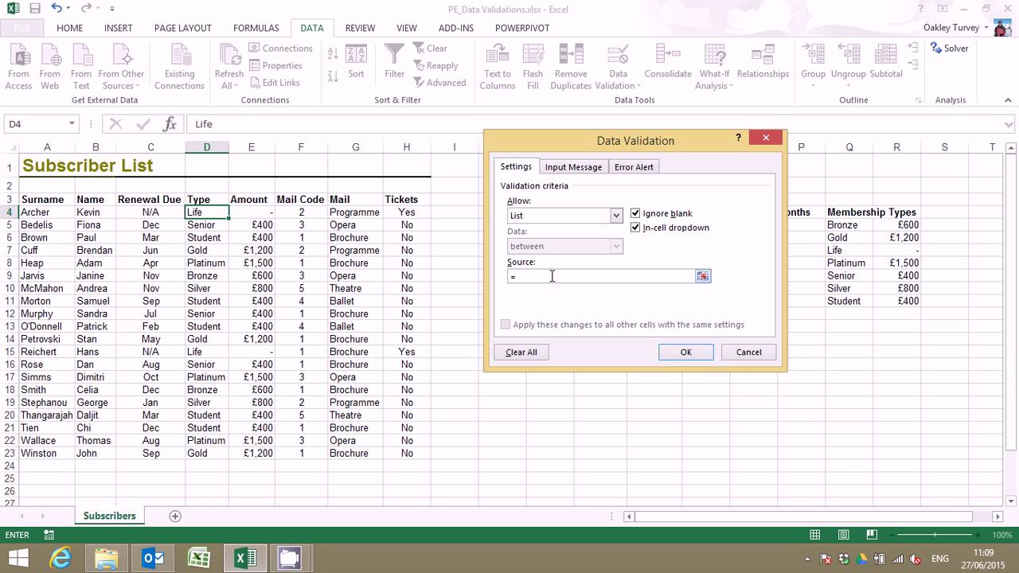
key("F3")
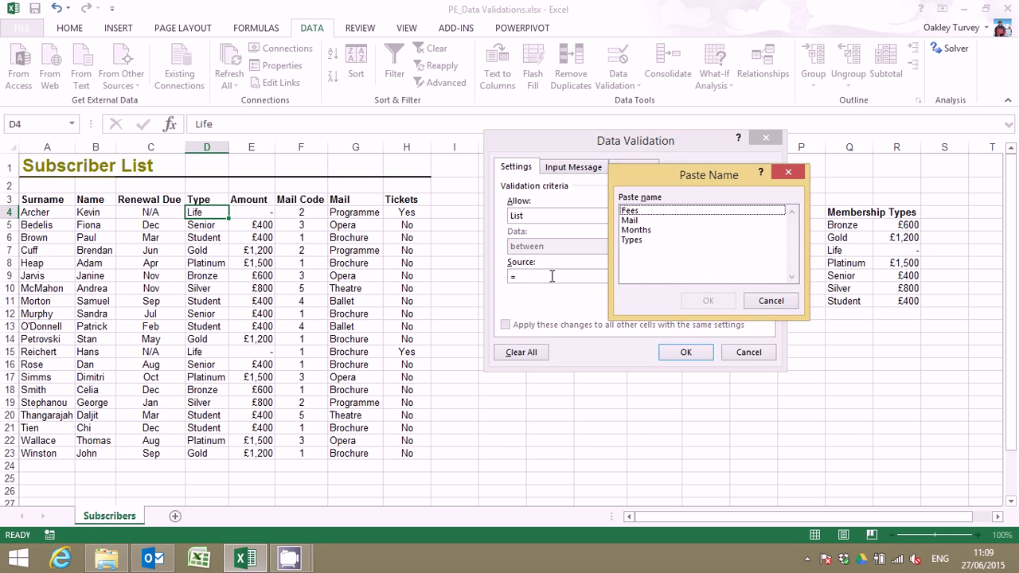
double_click(631, 240)
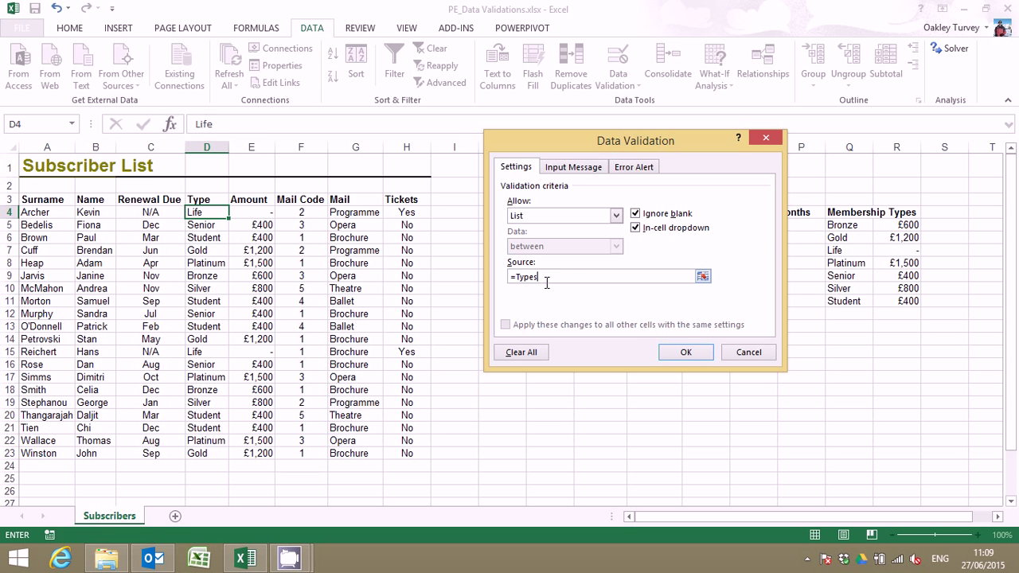
left_click(683, 356)
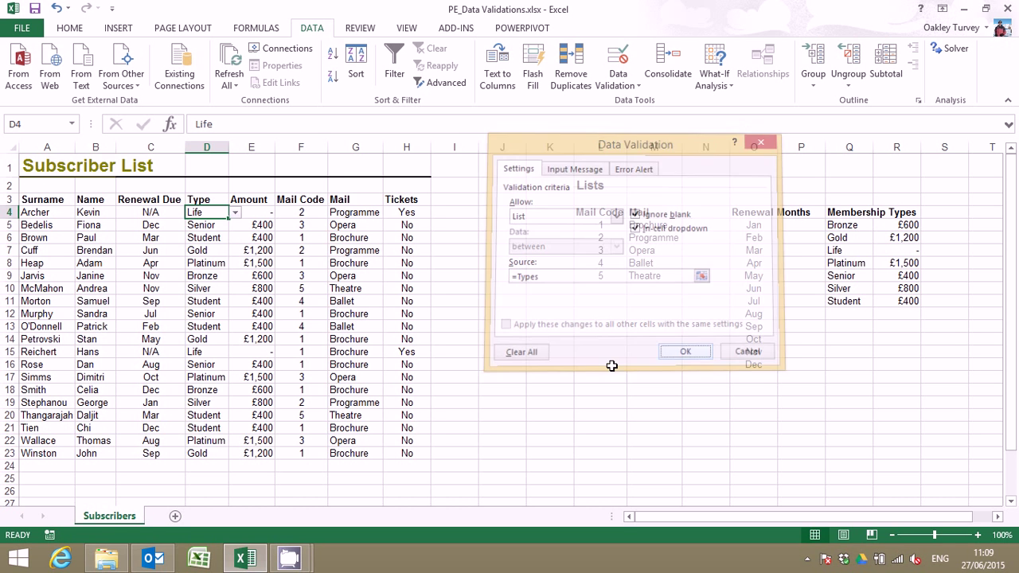
- Test D4's list by choosing Platinum and returning to Life, and try filling D4 down to D23, undoing the fill
left_click(236, 213)
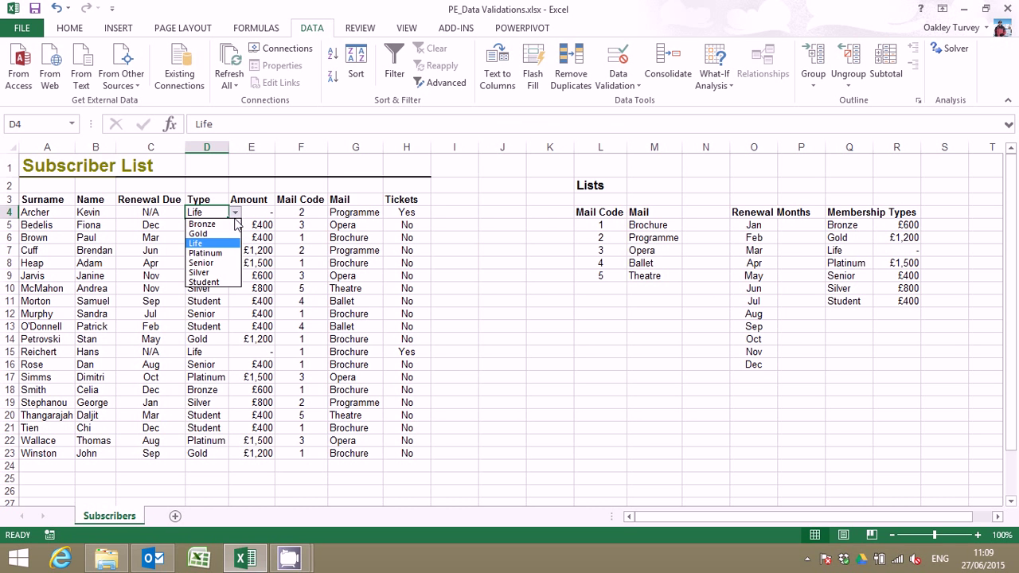
left_click(220, 254)
left_click(236, 214)
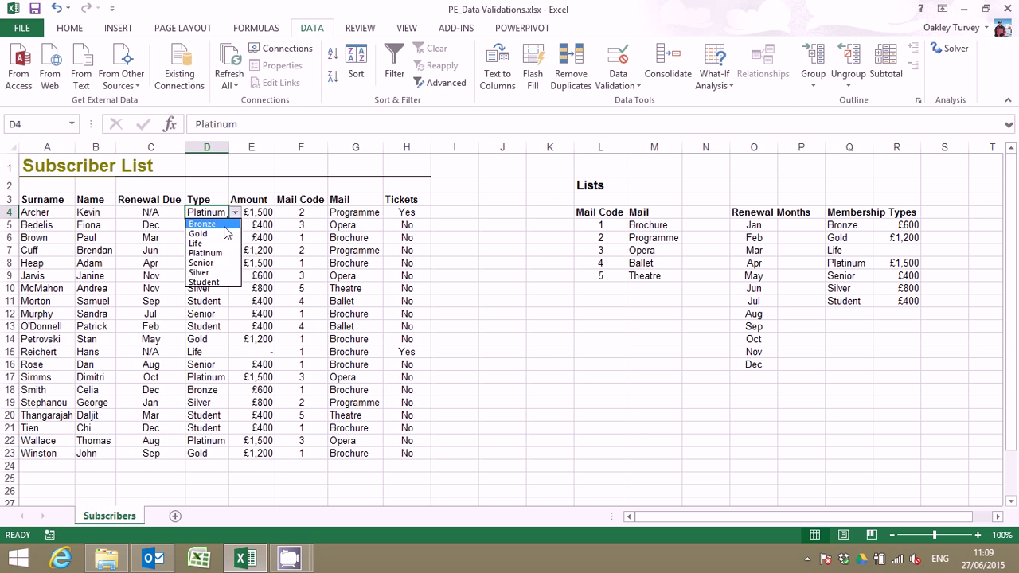
left_click(215, 251)
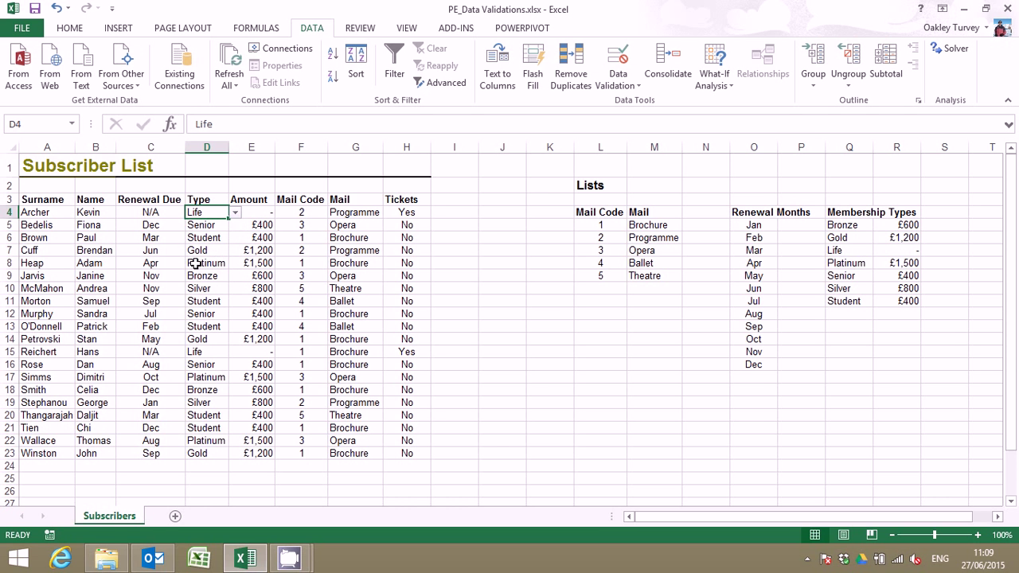
double_click(228, 218)
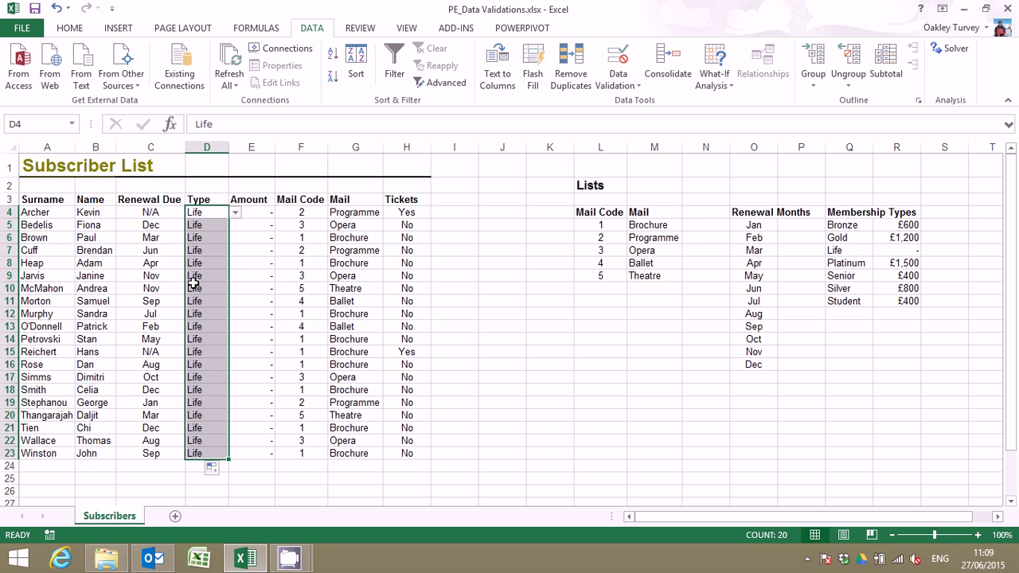
key("ctrl+z")
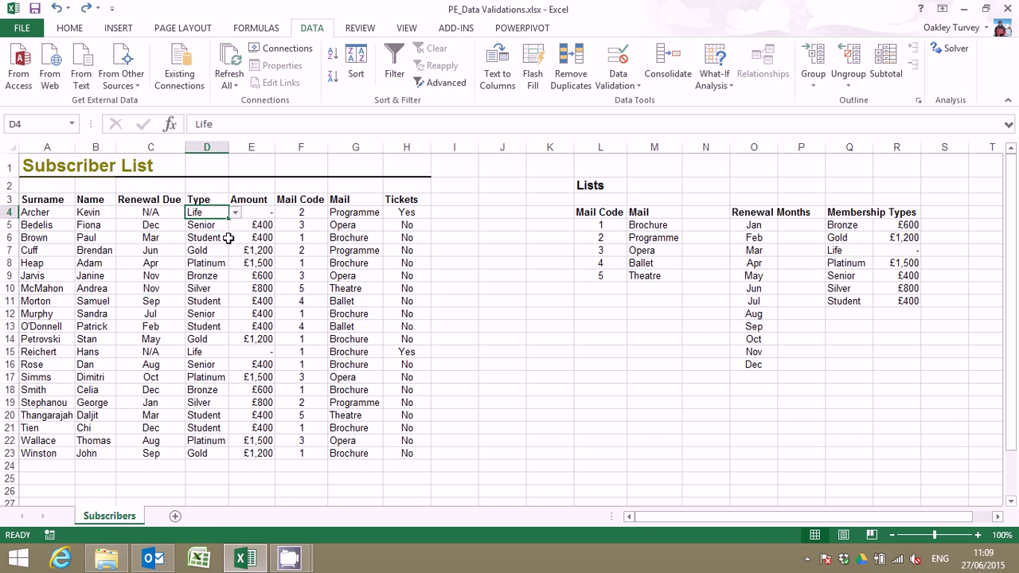
- Copy D4 and paste only its validation onto the remaining Type cells, D5:D23
key("ctrl+c")
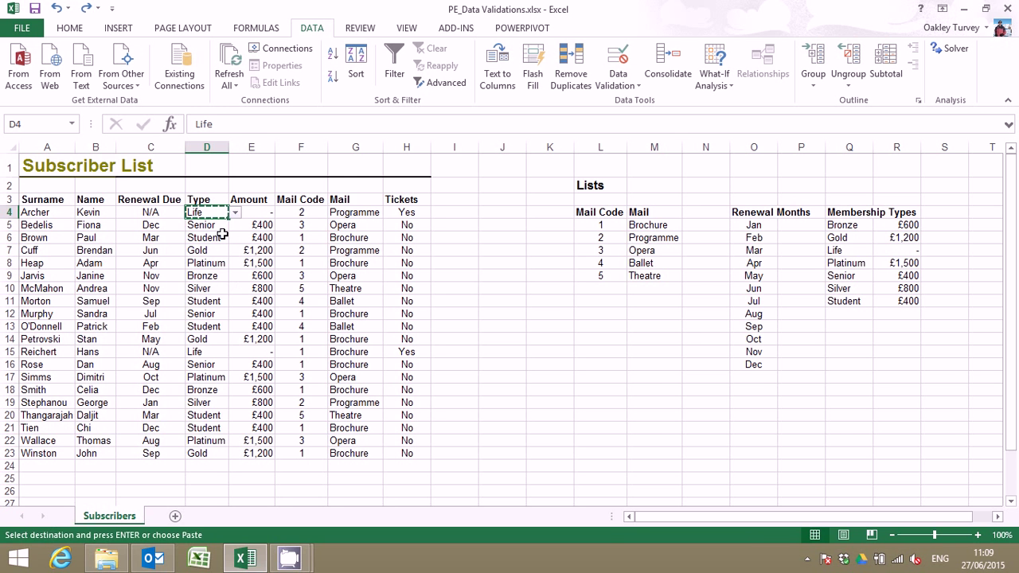
left_click_drag(209, 226, 209, 452)
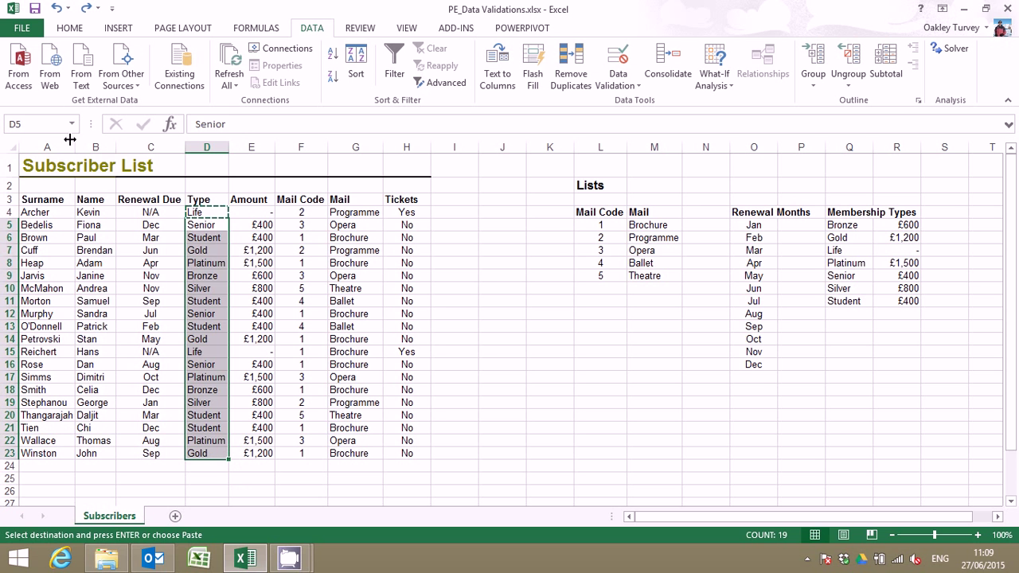
right_click(205, 319)
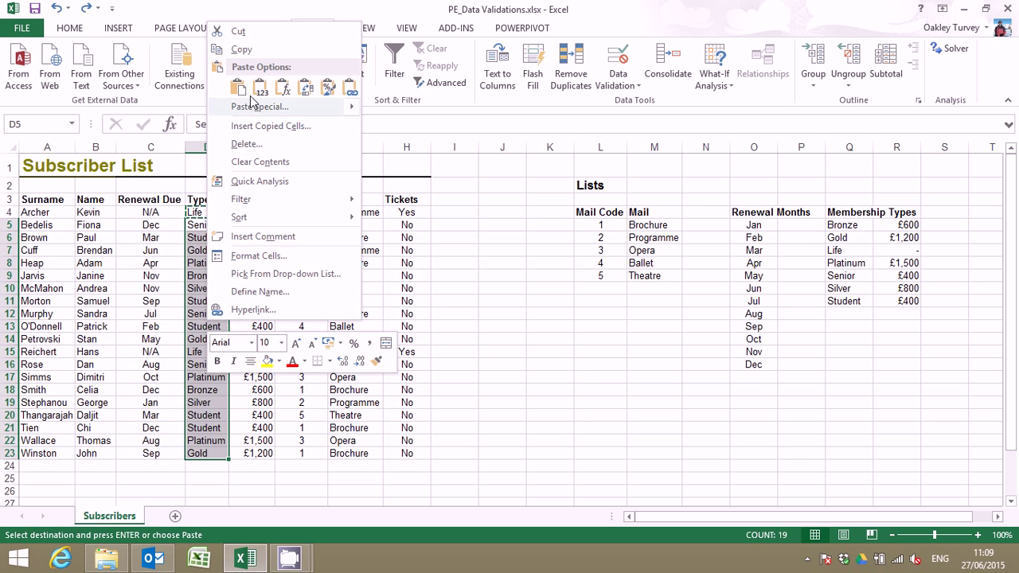
mouse_move(278, 110)
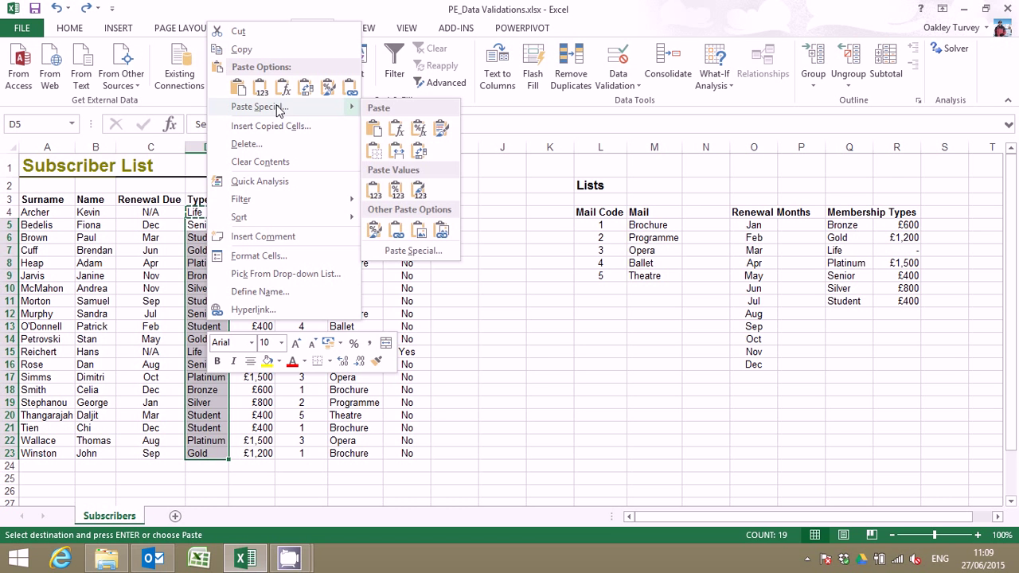
left_click(405, 251)
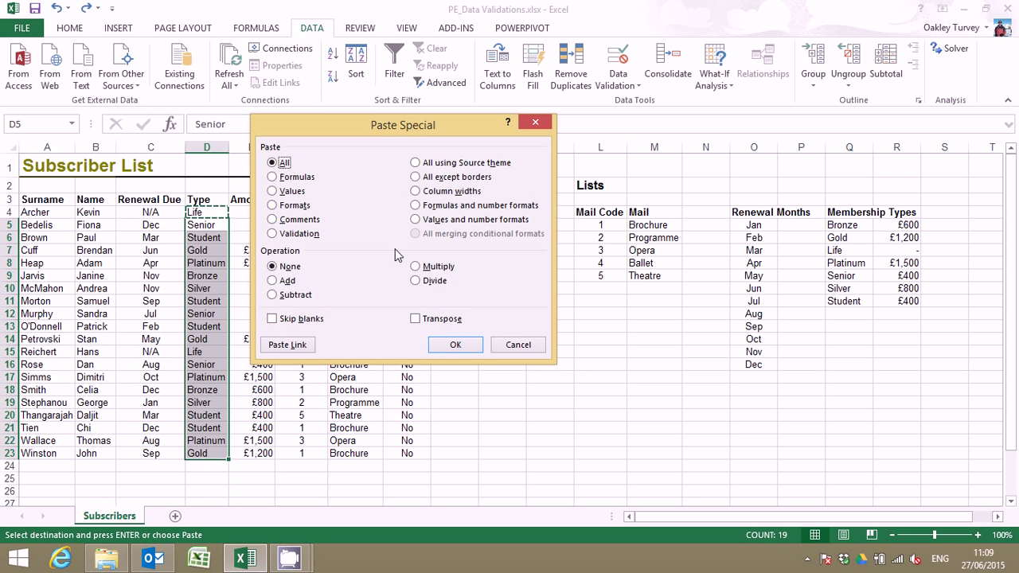
left_click(295, 234)
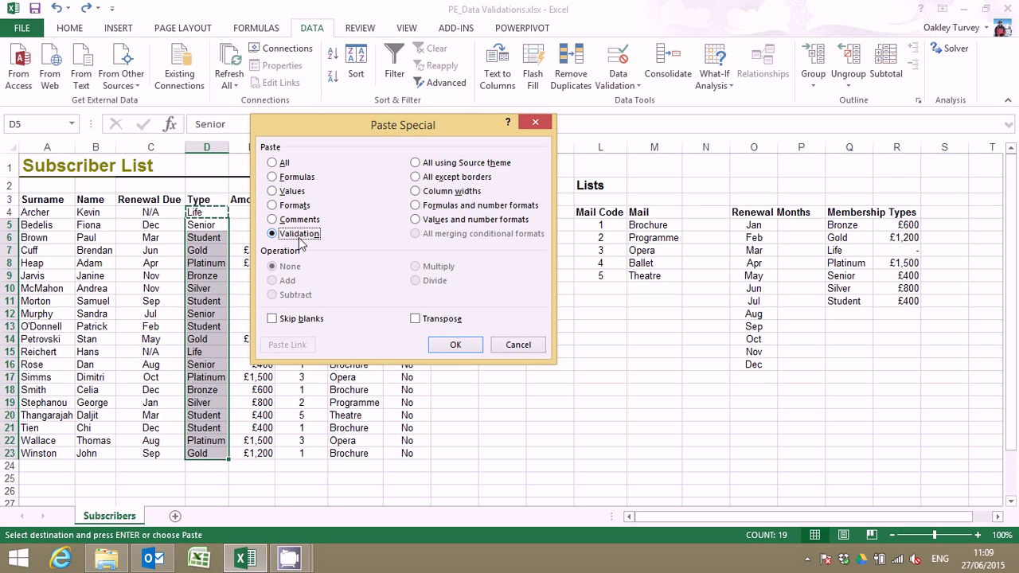
left_click(455, 345)
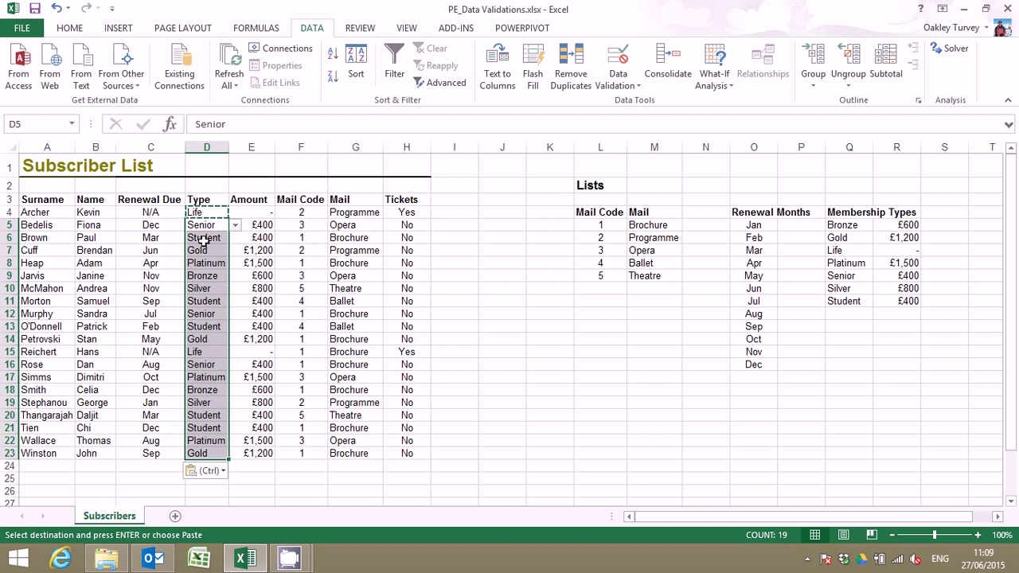
- Choose Life from the validation list as the membership type in D12
left_click(210, 314)
left_click(243, 314)
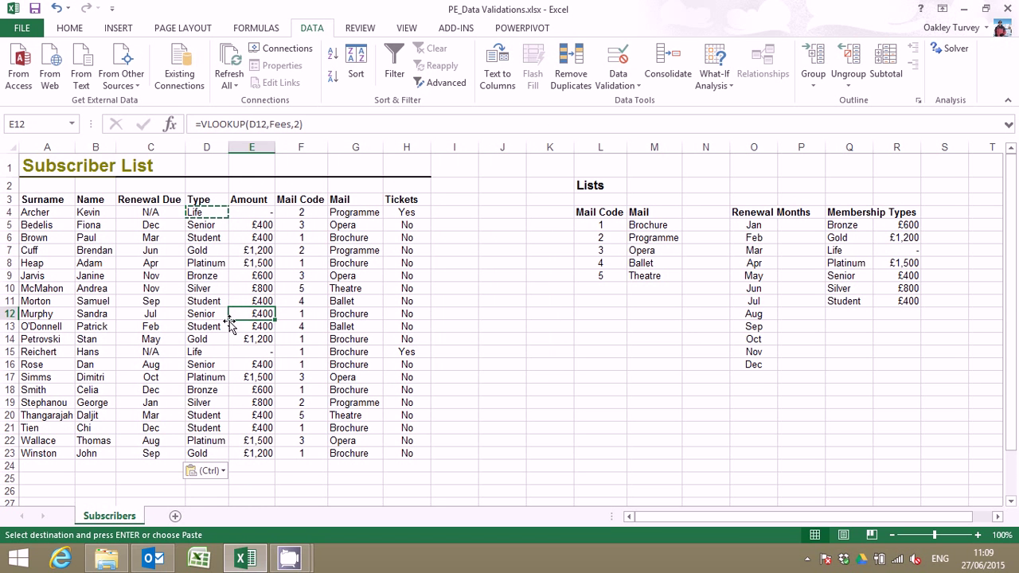
left_click(223, 314)
left_click(235, 316)
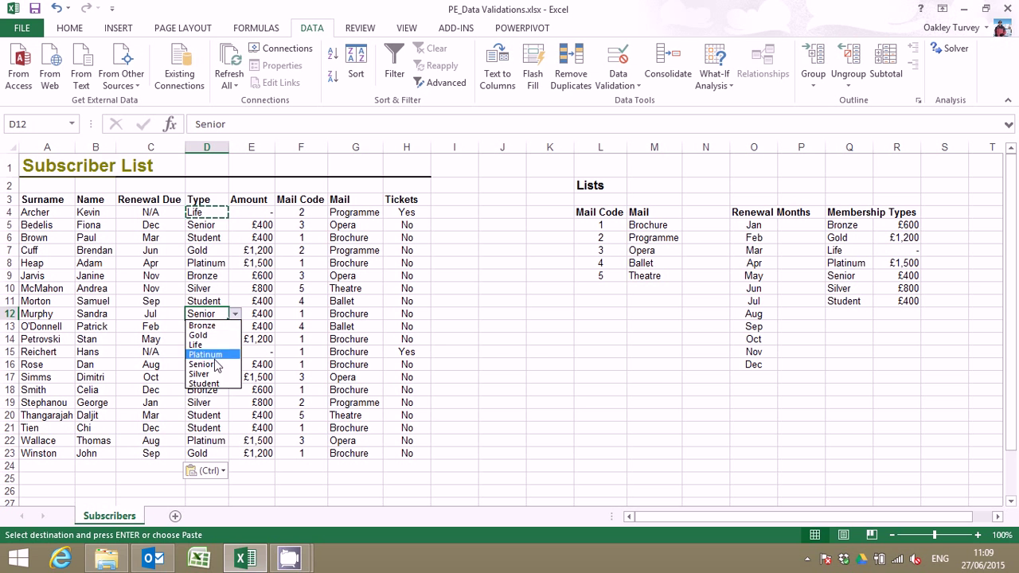
left_click(204, 347)
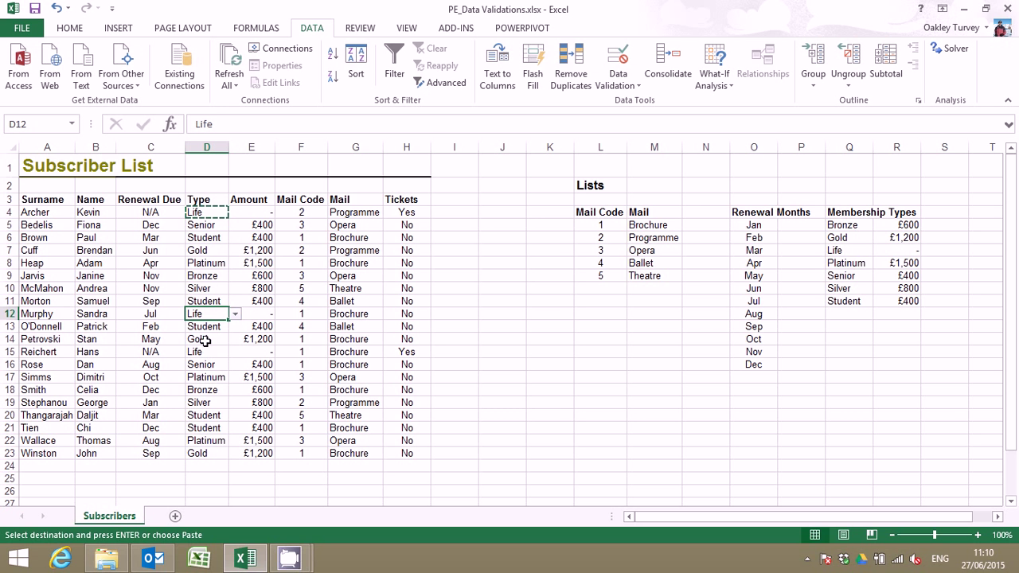
- Choose Life from the validation list as the membership type in D18 and leave the cell
left_click(205, 390)
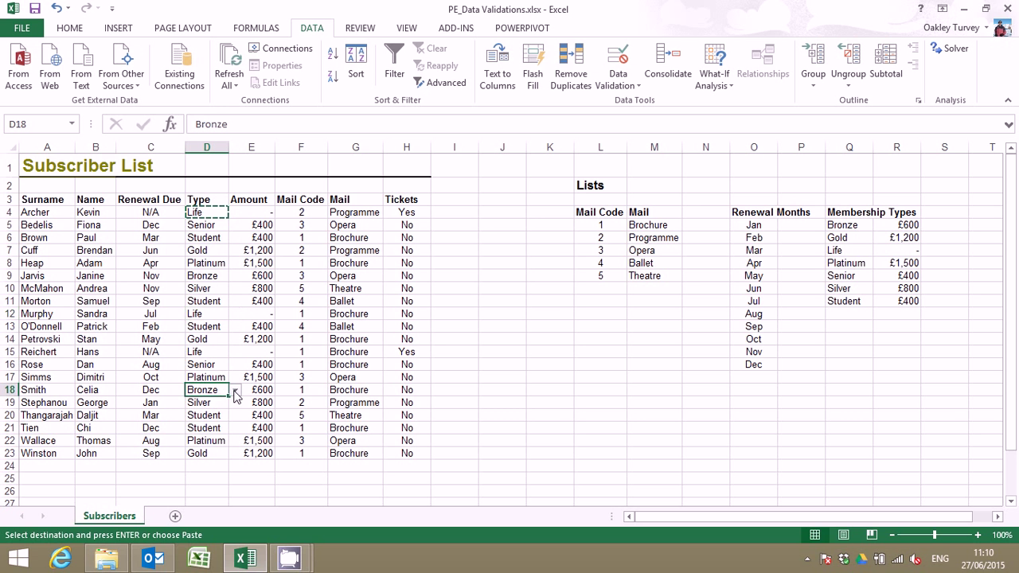
left_click(236, 390)
left_click(204, 423)
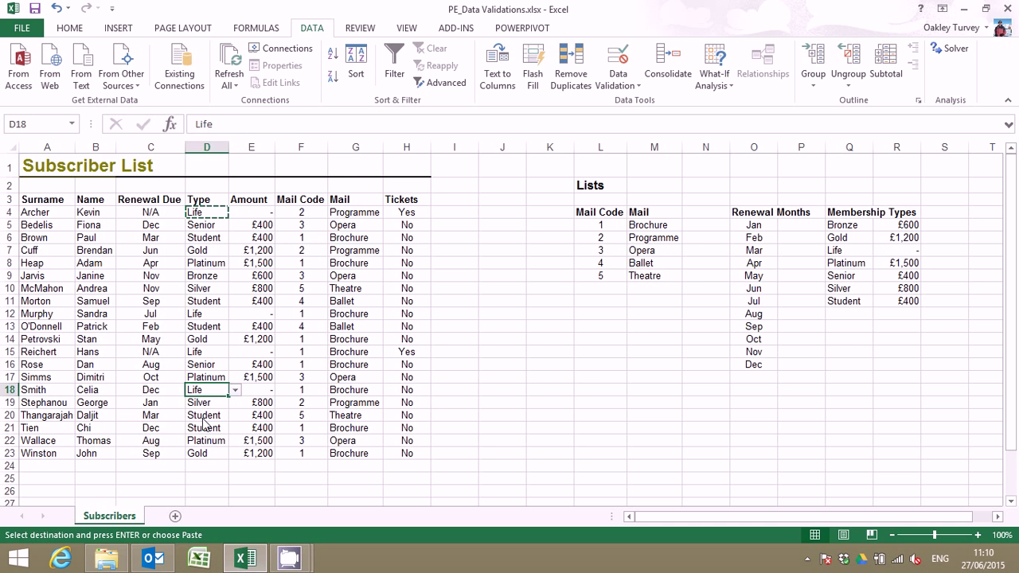
left_click(547, 364)
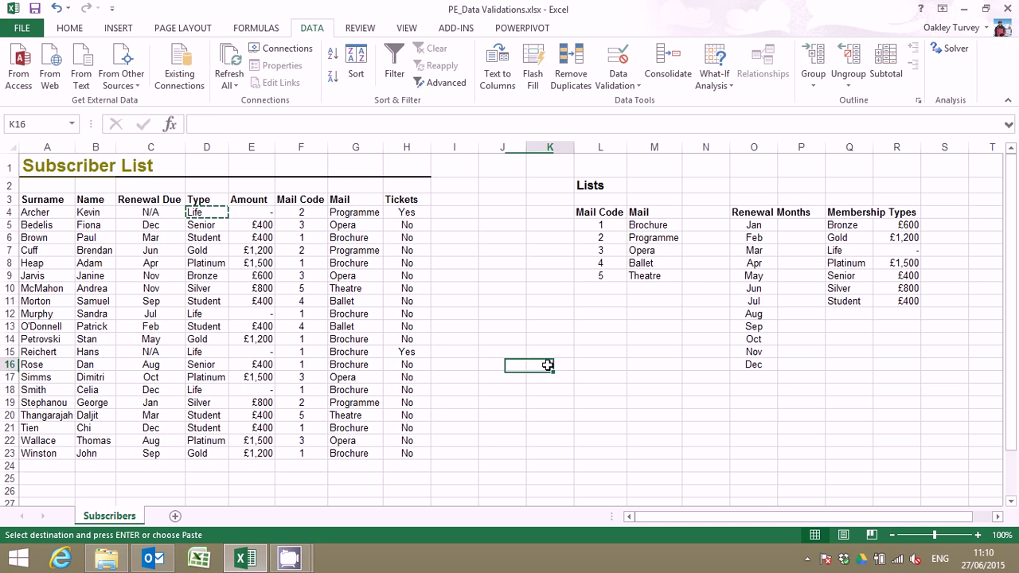
- Examine the Mail lookup formula in G4 and the range of mail names in M5:M9
left_click(361, 216)
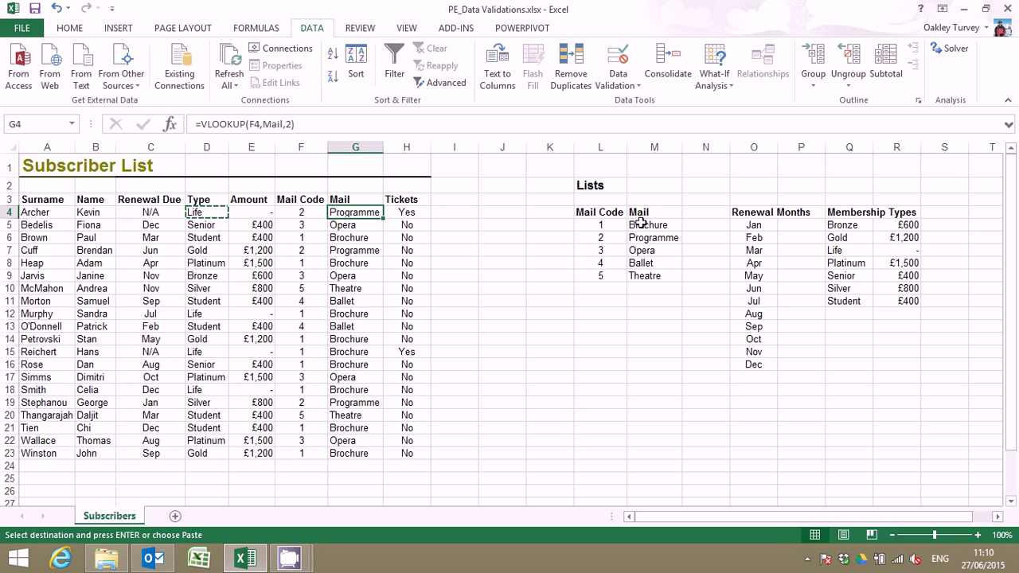
left_click_drag(653, 226, 646, 278)
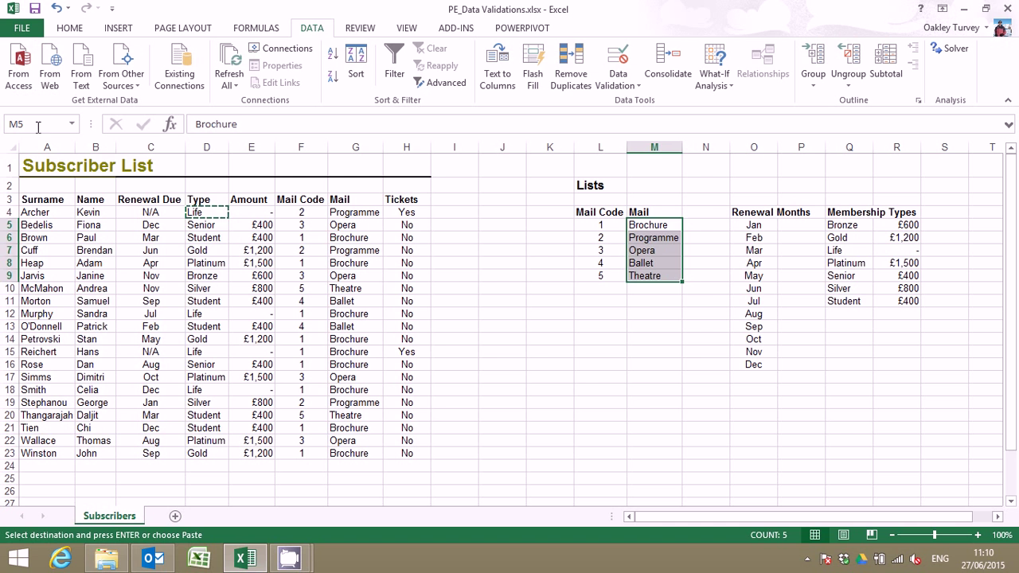
left_click(649, 378)
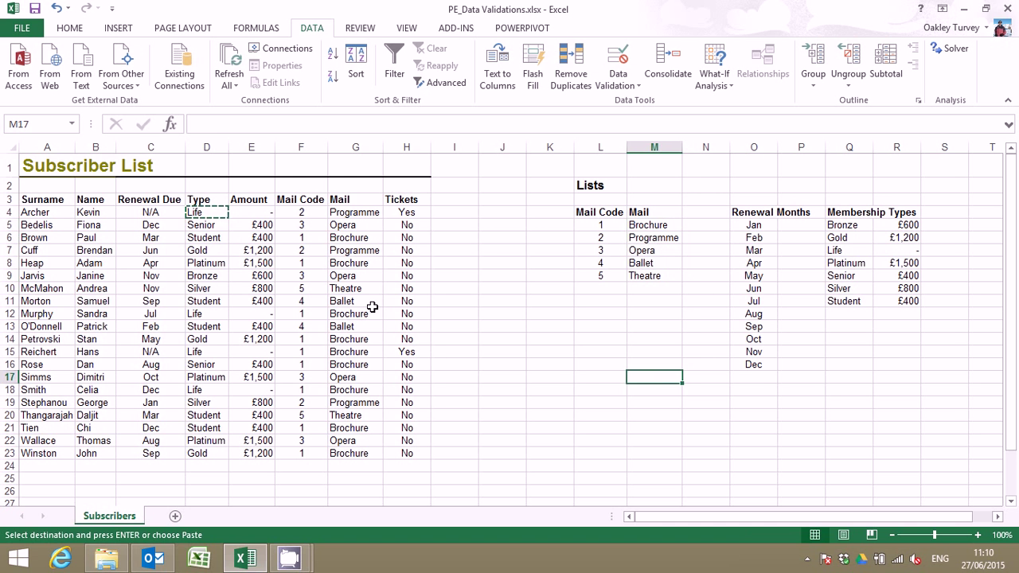
- Clear the pending copy and set the data validation of the Mail cells G4:G23 to allow a List
left_click(351, 214)
key("Escape")
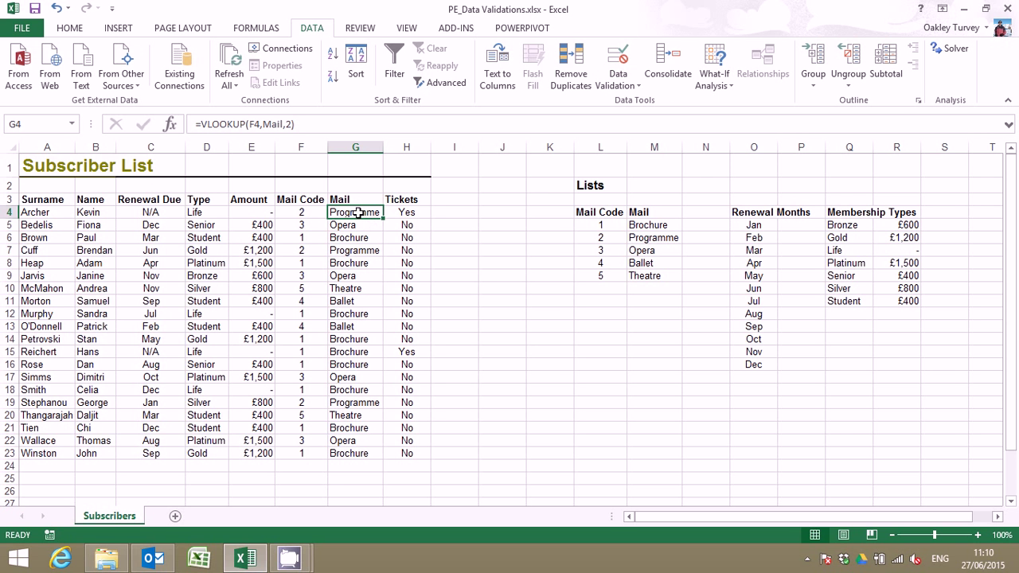
left_click_drag(358, 212, 332, 453)
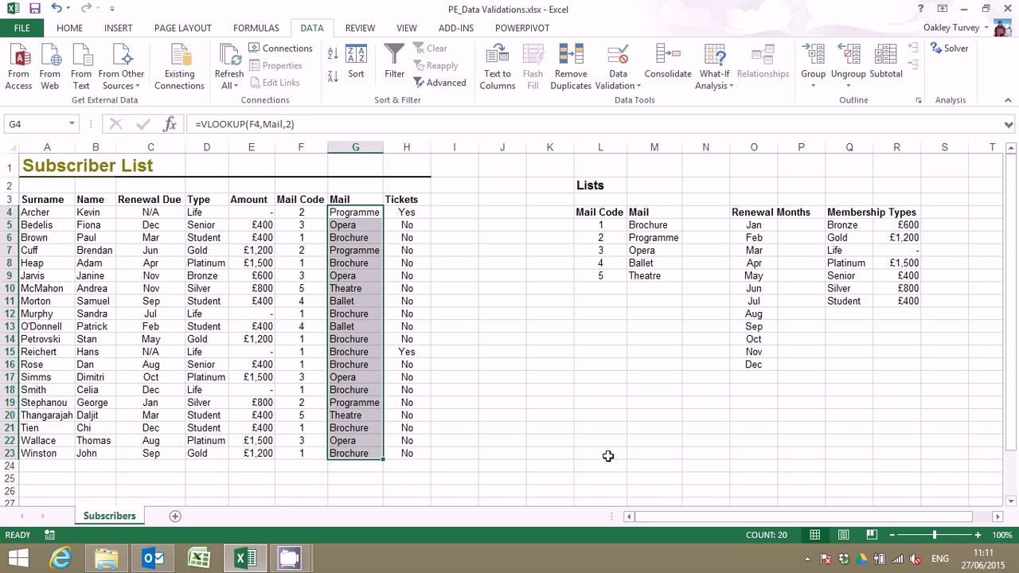
left_click(626, 90)
left_click(630, 102)
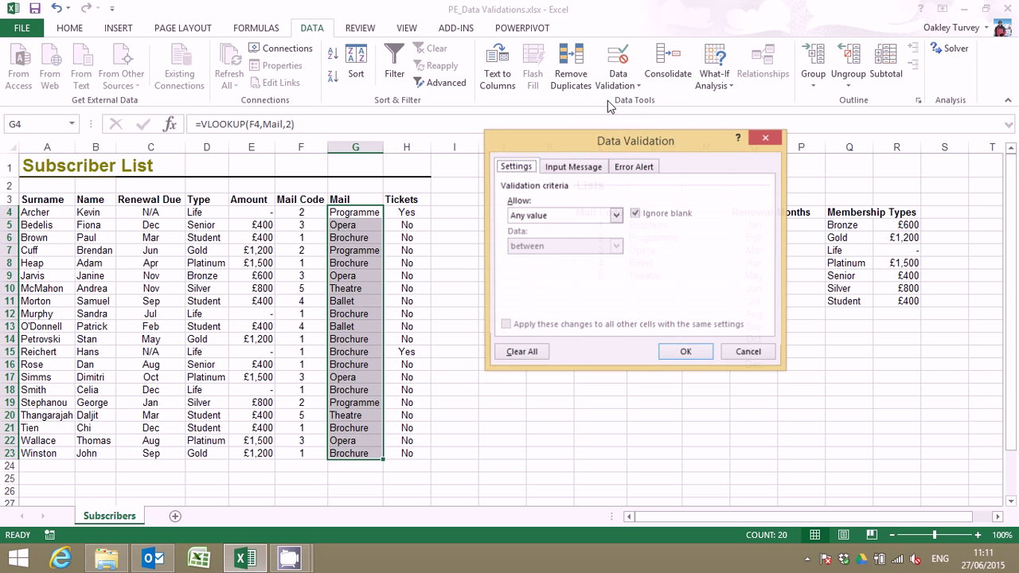
left_click(615, 217)
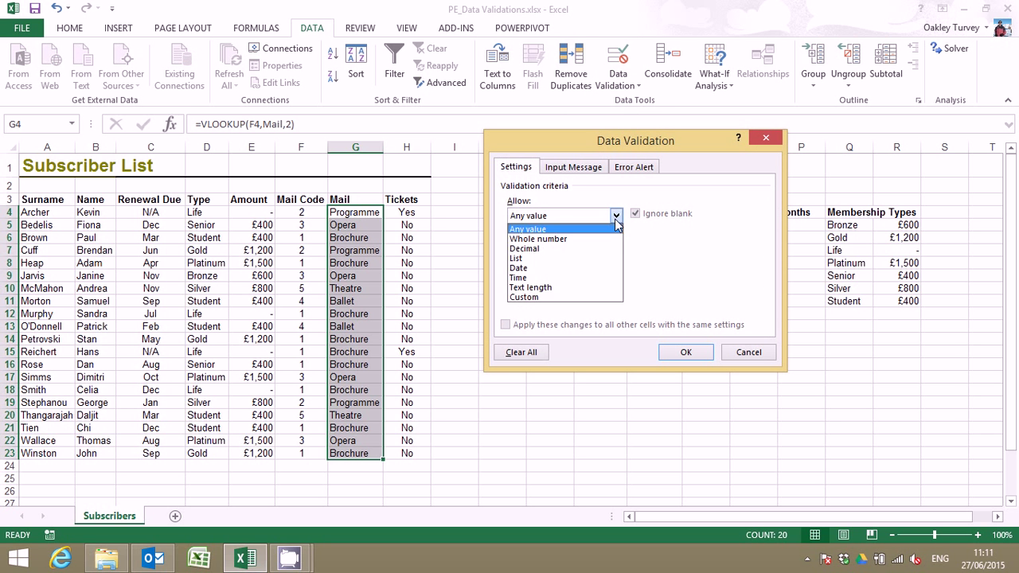
left_click(540, 267)
left_click_drag(607, 150, 295, 114)
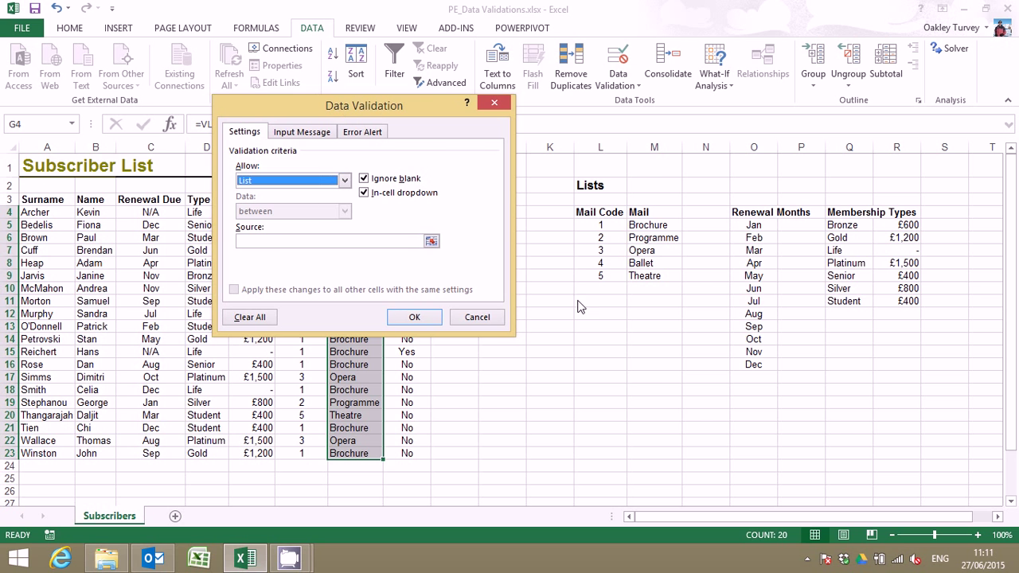
- Use the mail names in $M$5:$M$9 as the validation list's source and apply it to the Mail column
left_click(397, 241)
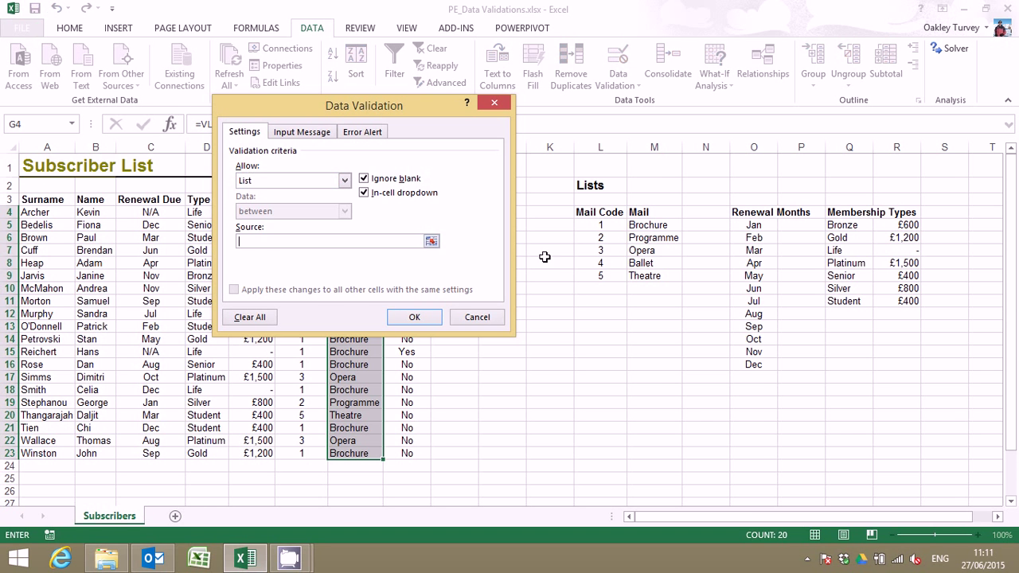
left_click_drag(648, 226, 646, 271)
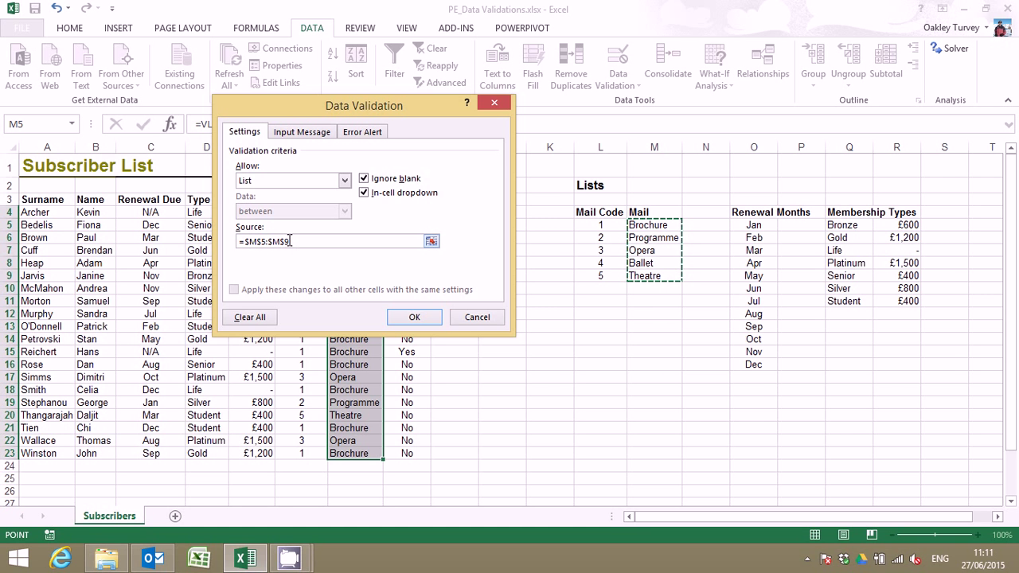
key("F4")
key("F4")
key("F4")
key("F4")
left_click(414, 319)
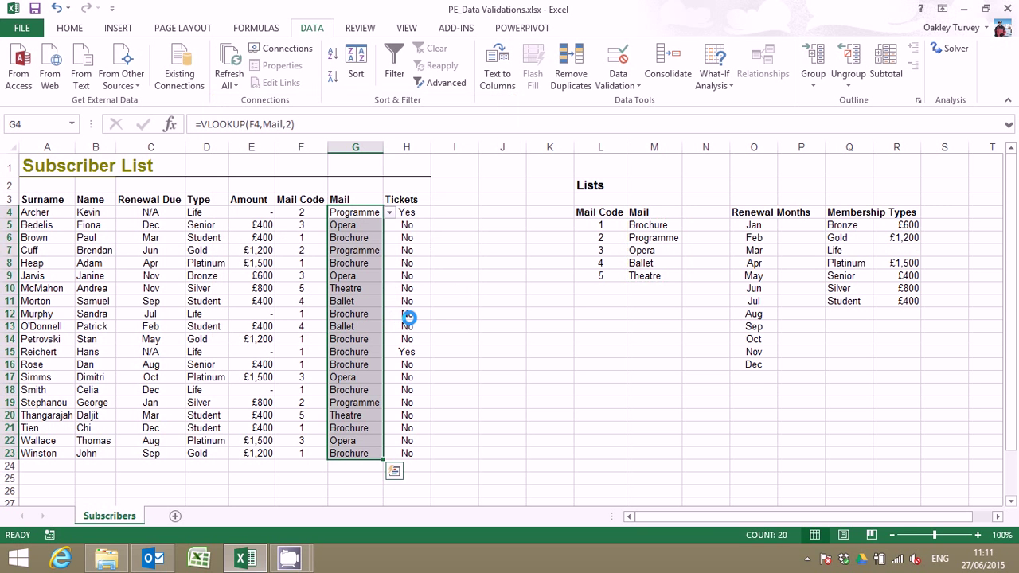
left_click(497, 318)
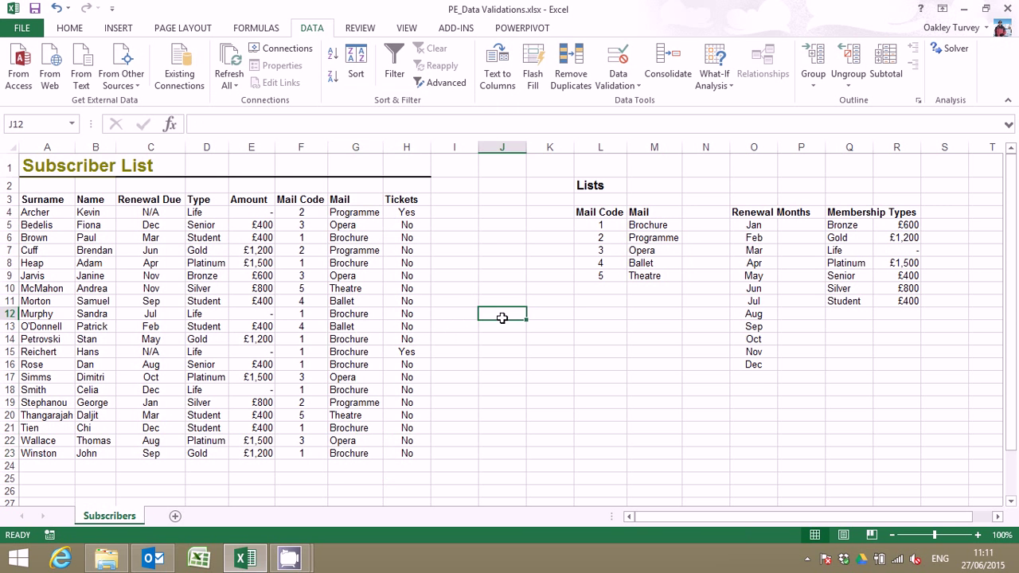
- Choose Programme from the validation list in Mail cells G13 and G22, overwriting their lookup formulas
left_click(360, 326)
left_click(390, 327)
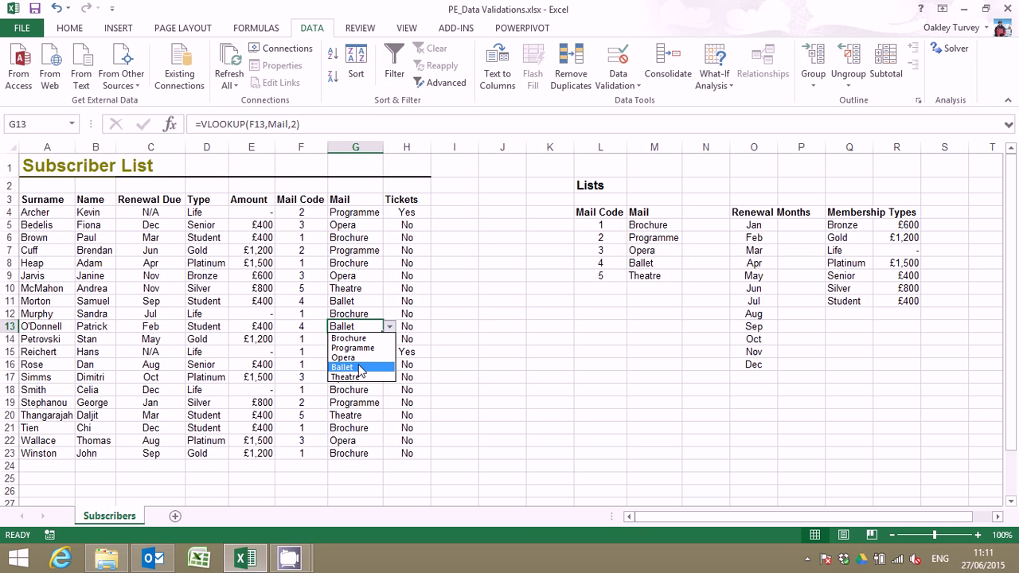
left_click(359, 349)
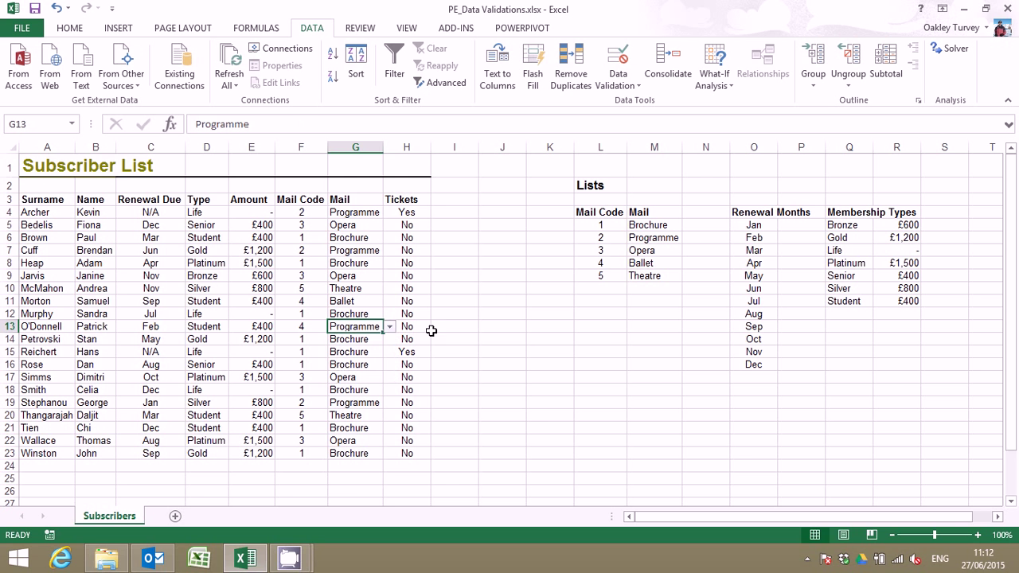
left_click(362, 440)
left_click(389, 441)
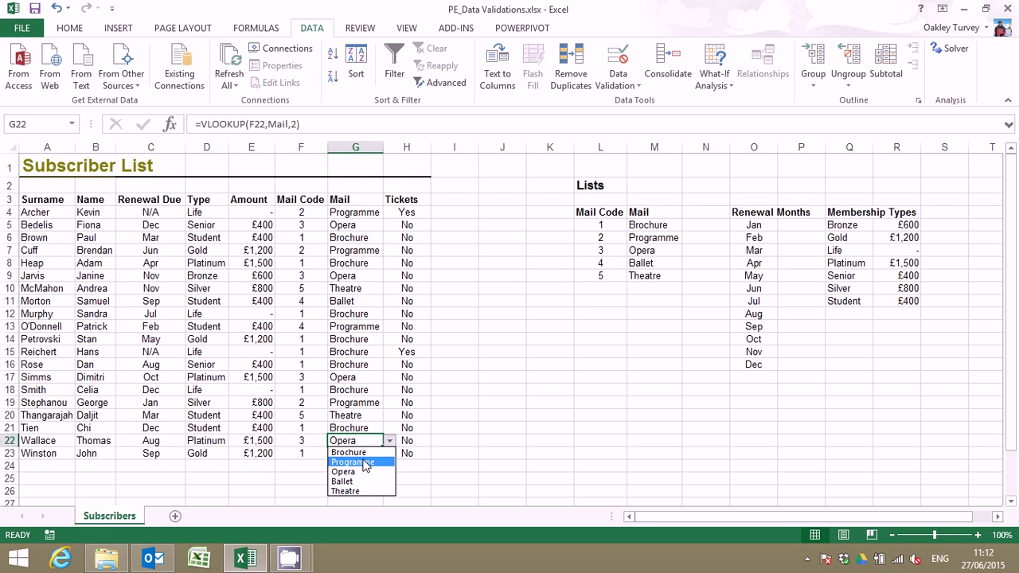
left_click(364, 463)
left_click(539, 426)
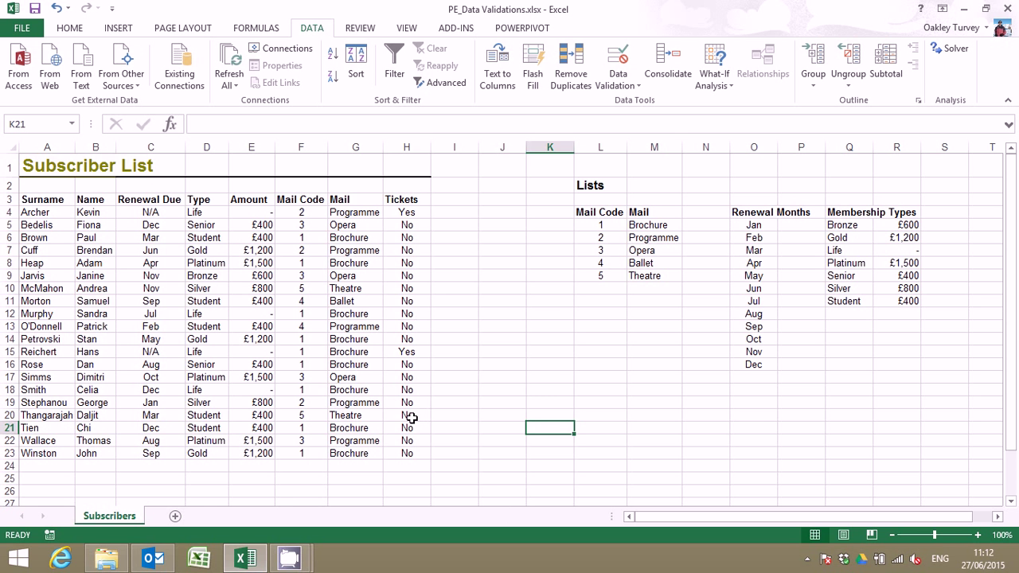
- Copy Yes from H15 into the last three Tickets cells, H21:H23
left_click(406, 353)
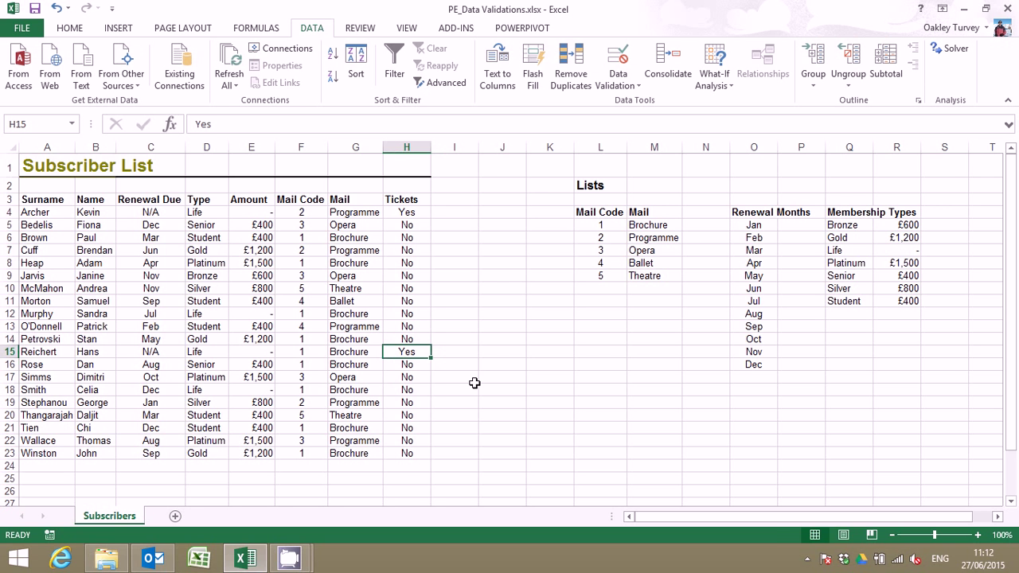
key("ctrl+c")
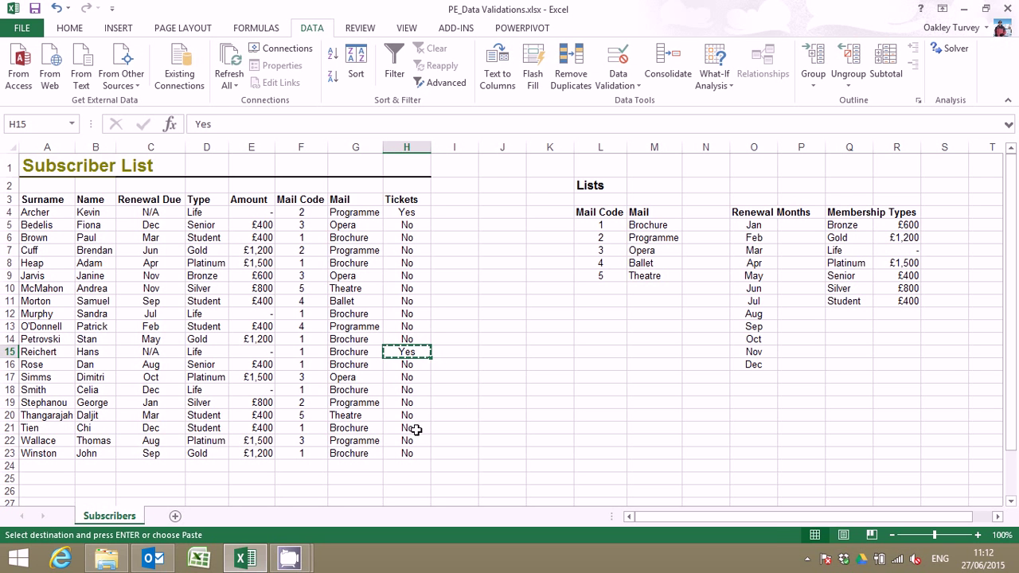
left_click_drag(412, 428, 414, 452)
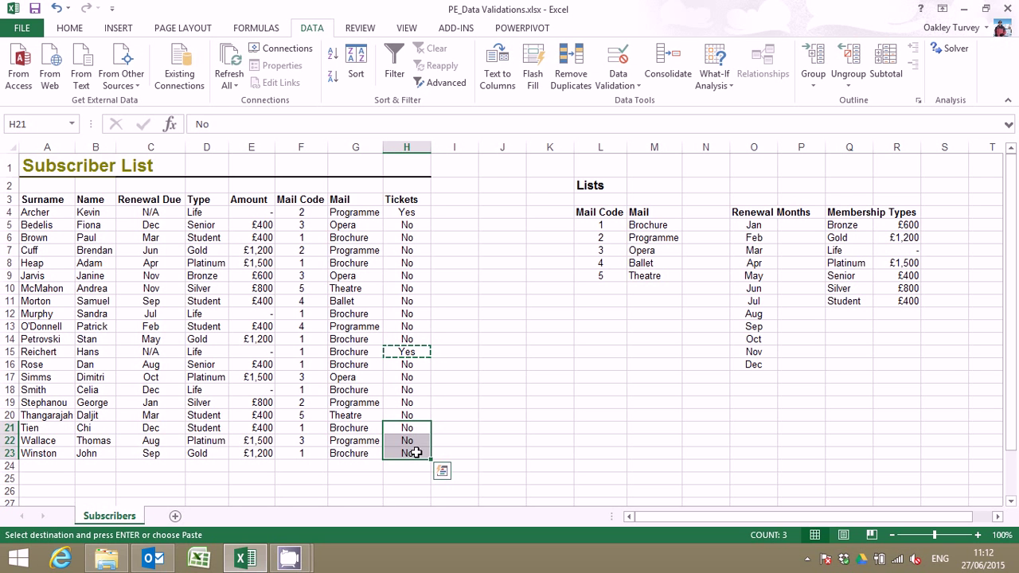
key("ctrl+v")
left_click(530, 433)
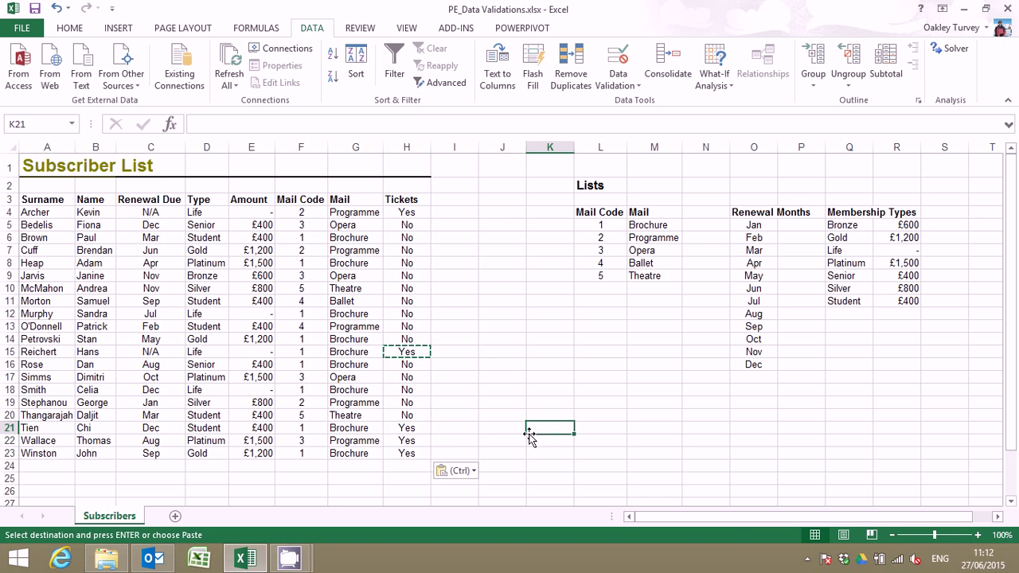
key("Escape")
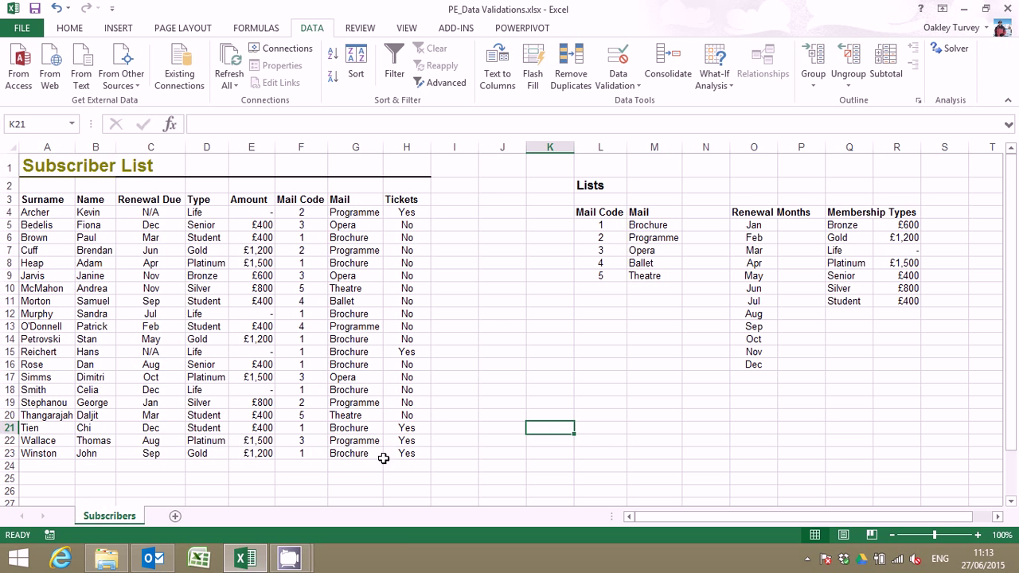
- Mark the Not Life / Yes combination below the list with an X in I30
scroll(406, 430, "down", 2)
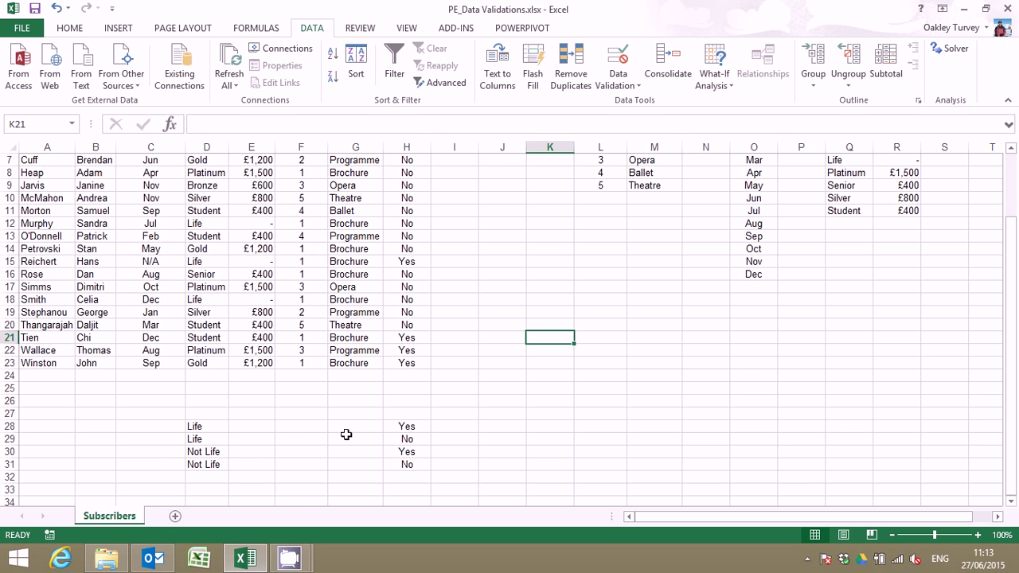
left_click(466, 429)
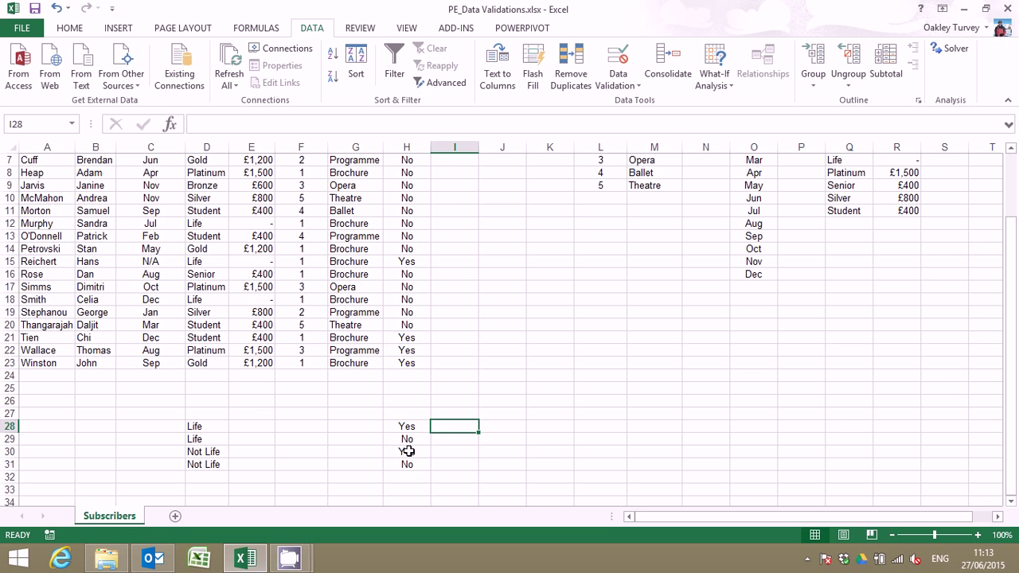
left_click(452, 452)
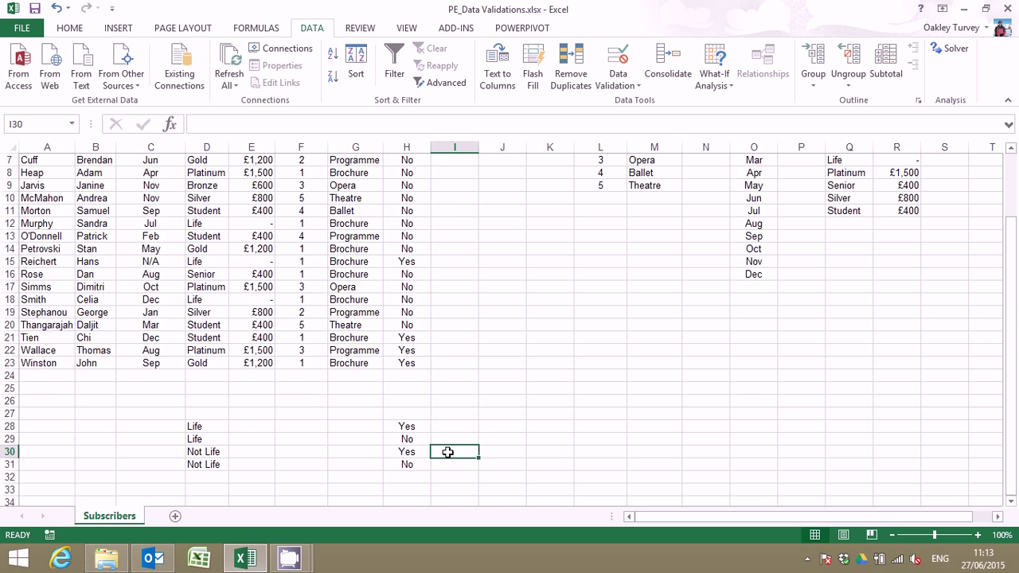
type("X")
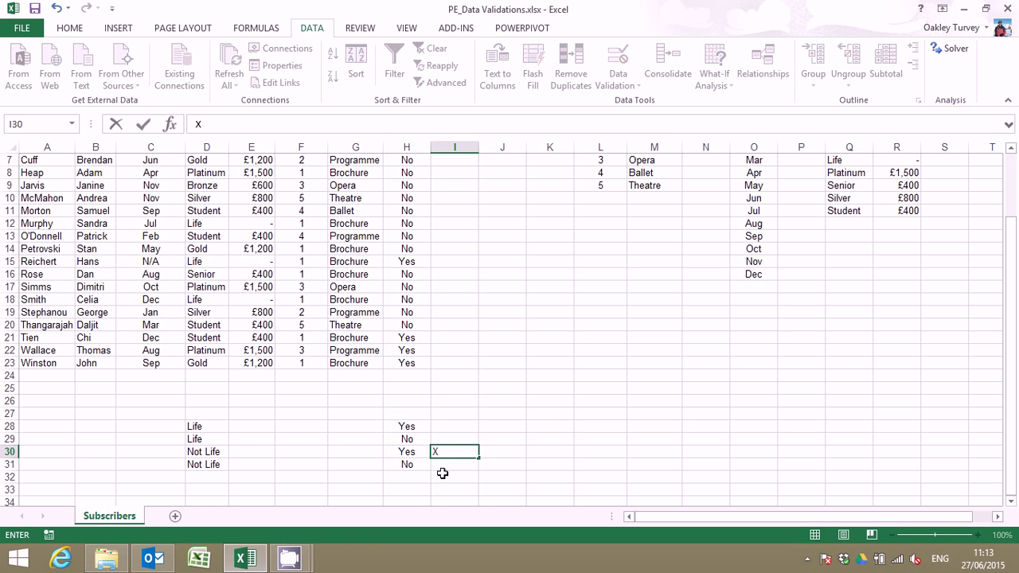
left_click(444, 476)
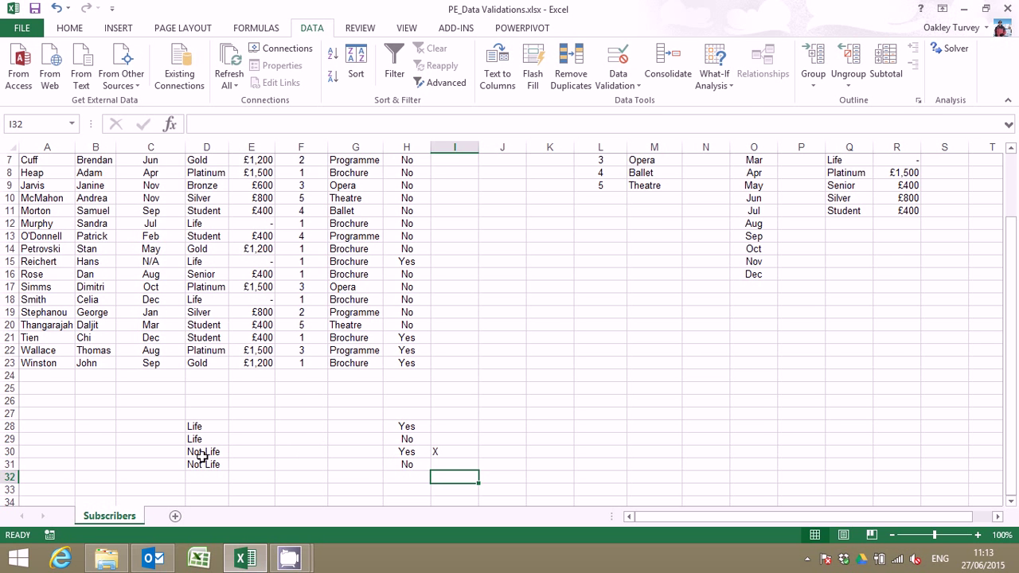
scroll(538, 385, "up", 2)
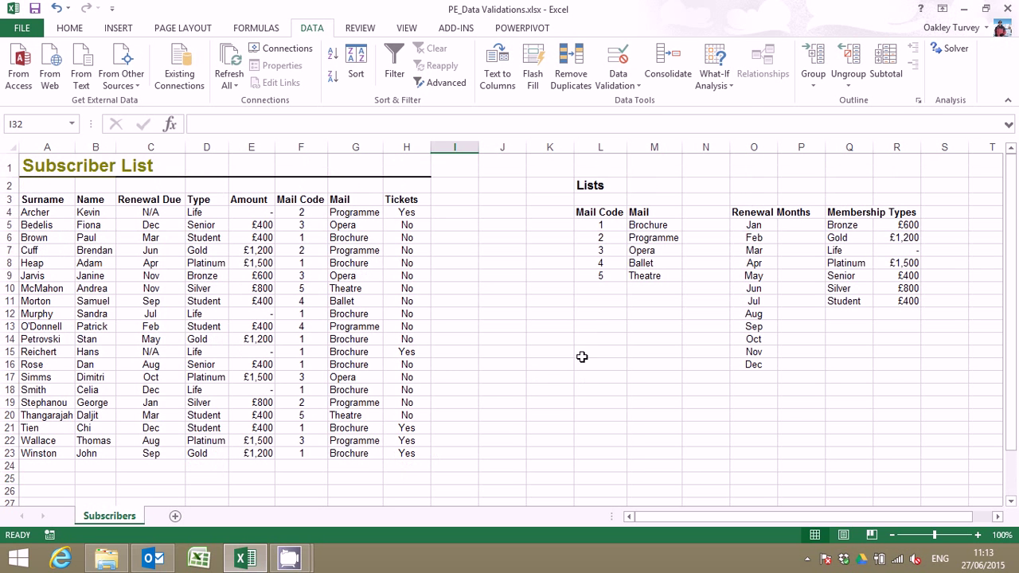
left_click(620, 79)
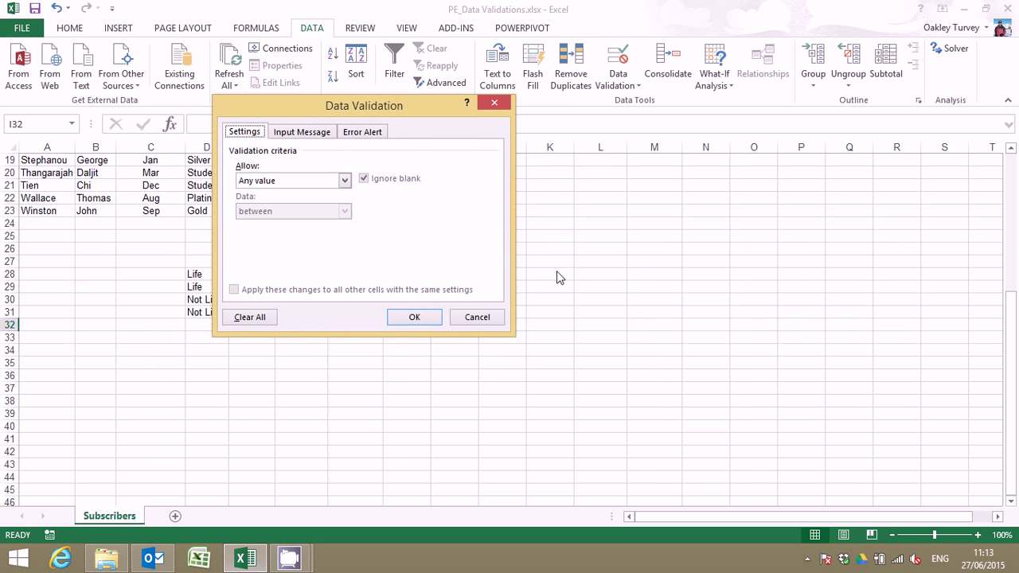
left_click(345, 181)
left_click(270, 269)
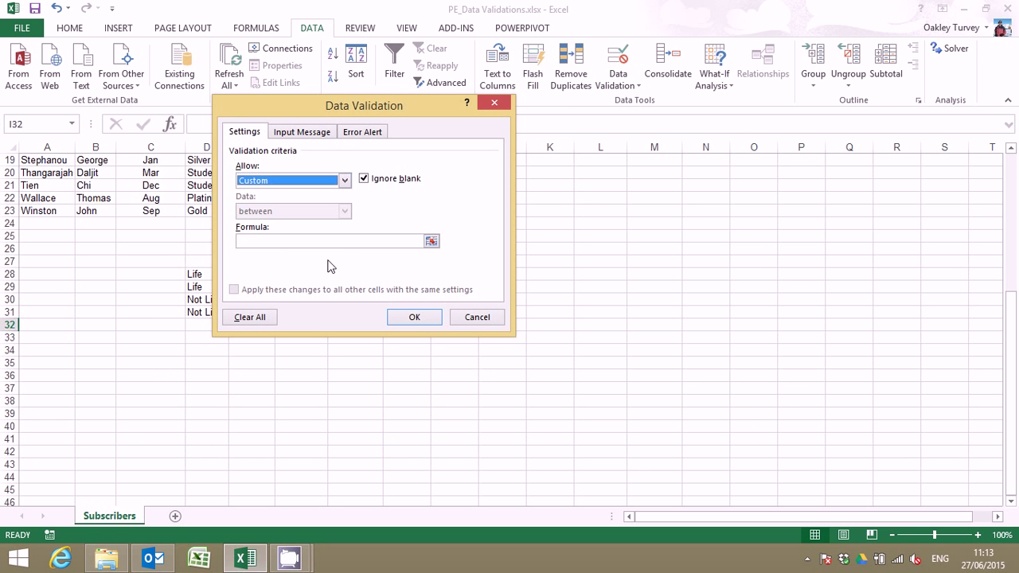
left_click_drag(391, 104, 703, 105)
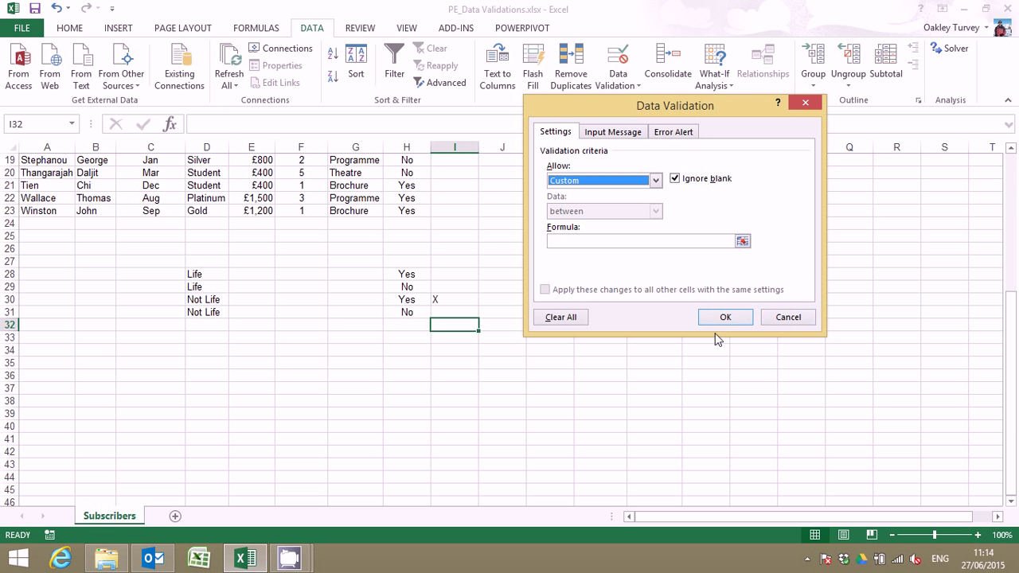
left_click(597, 240)
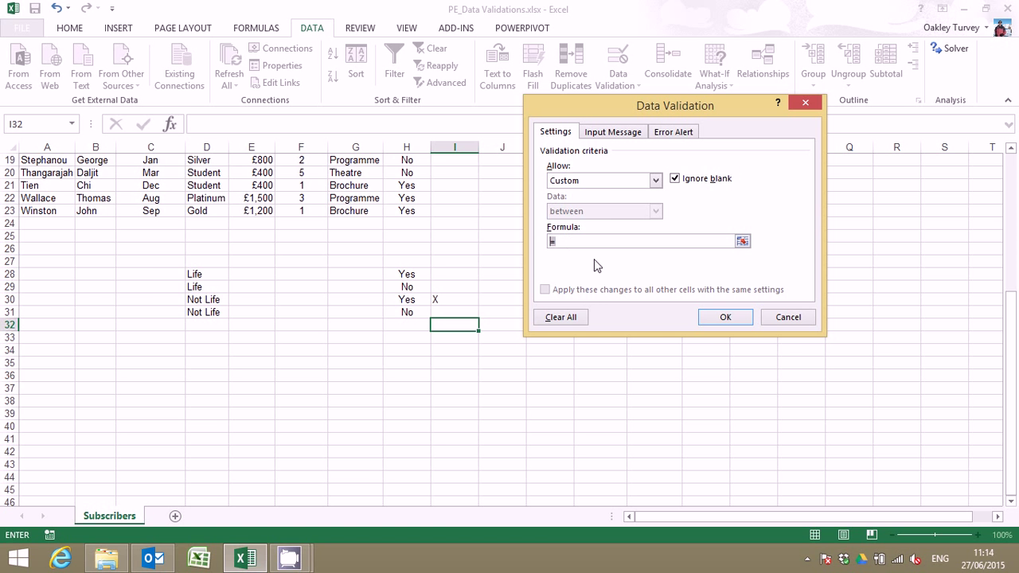
left_click(788, 317)
- Add the column heading Allowed in I3, beside Tickets
scroll(553, 299, "up", 6)
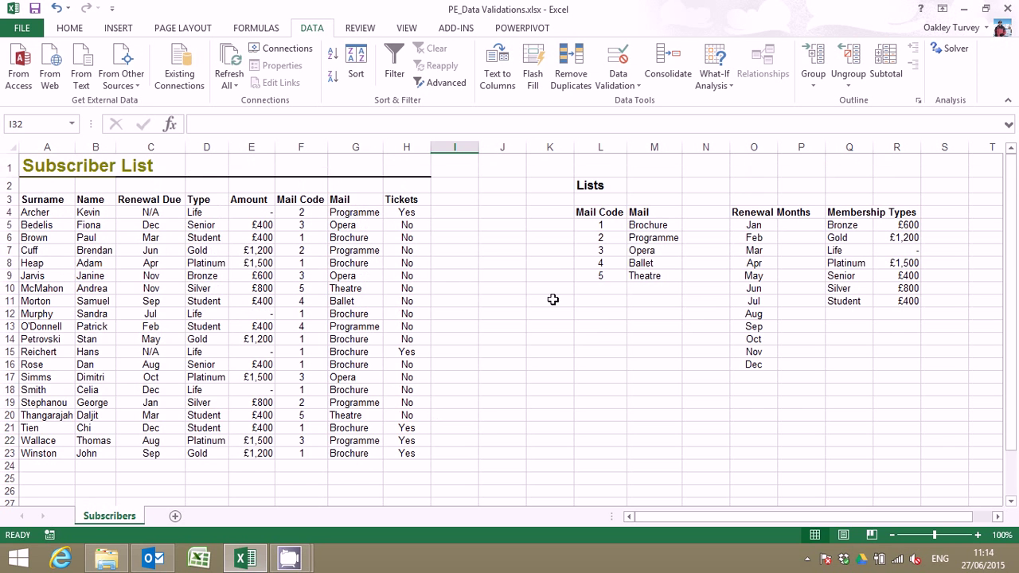
left_click(471, 200)
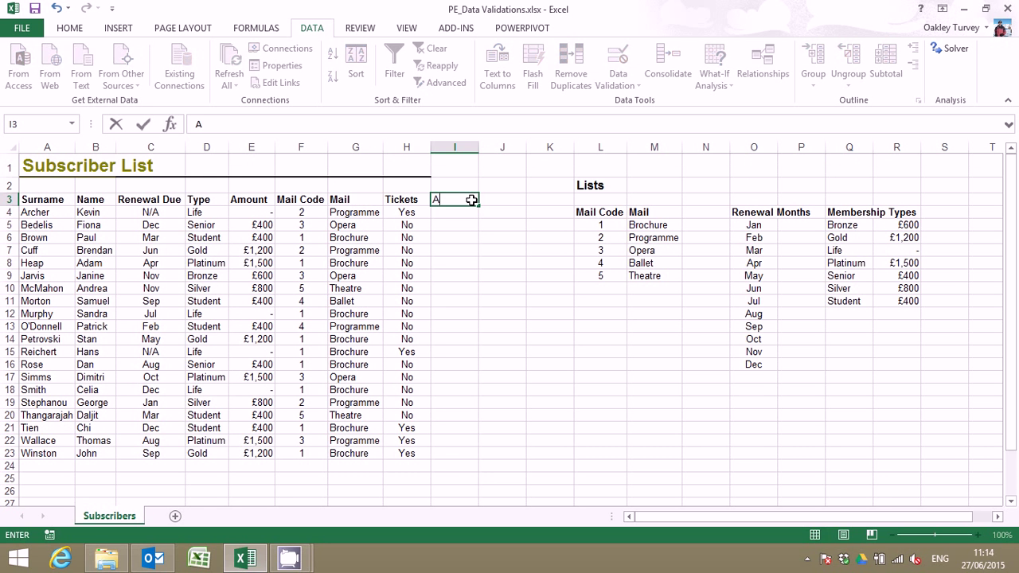
type("Allowed")
key("Return")
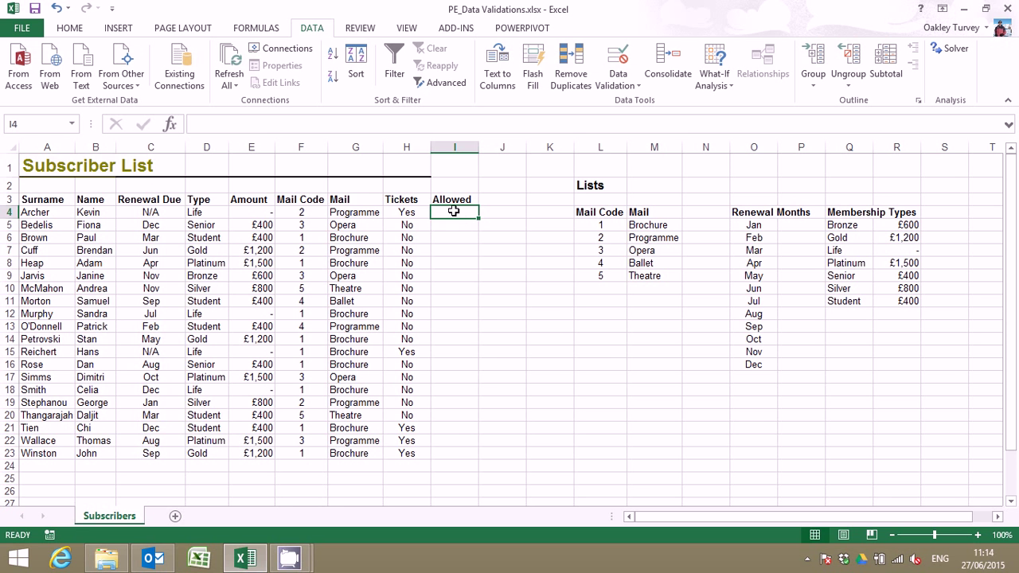
left_click_drag(454, 211, 446, 453)
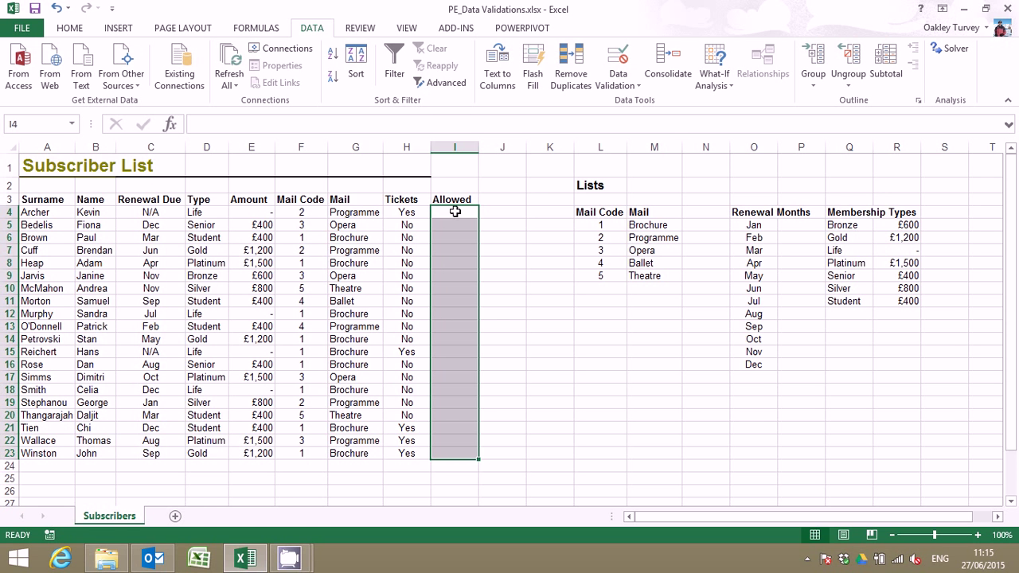
key("shift+Up")
key("shift+Up")
key("shift+Up")
key("shift+Up")
key("shift+Up")
key("shift+Up")
key("shift+Up")
key("shift+Up")
key("shift+Up")
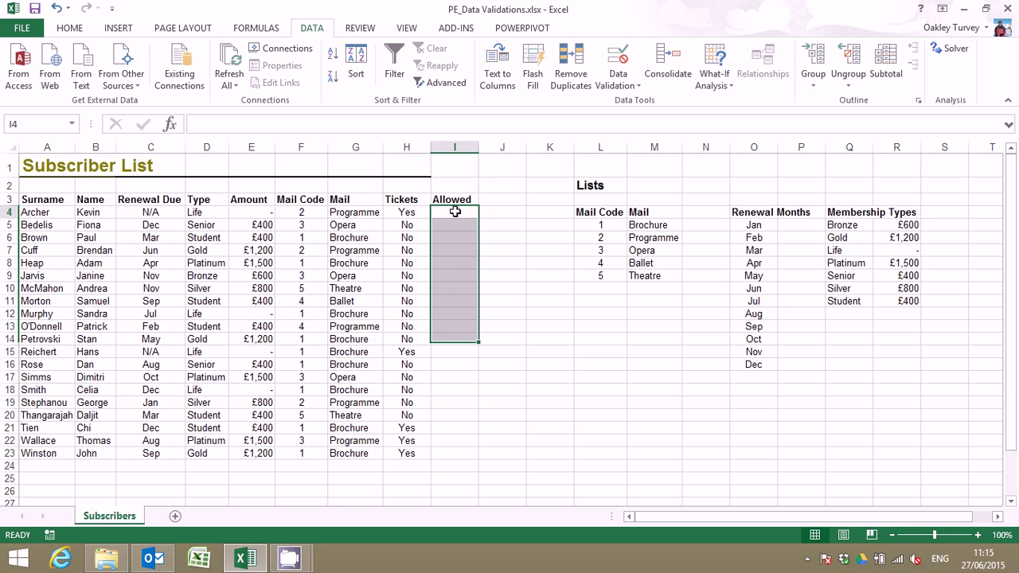
- Start a formula in Allowed cell I4 that tests whether the Type is not Life: =D4<>"Life"
left_click(454, 212)
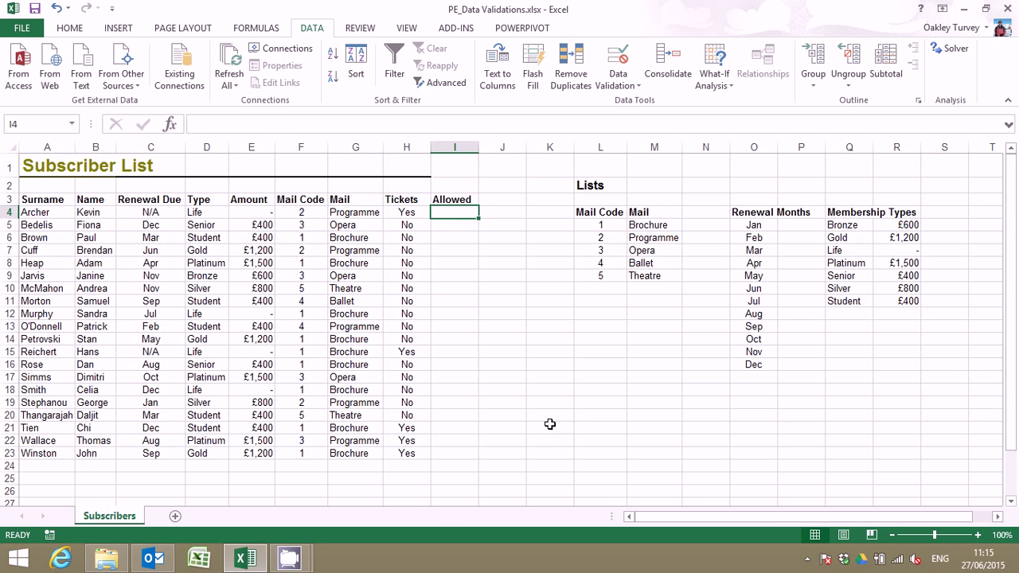
type("=")
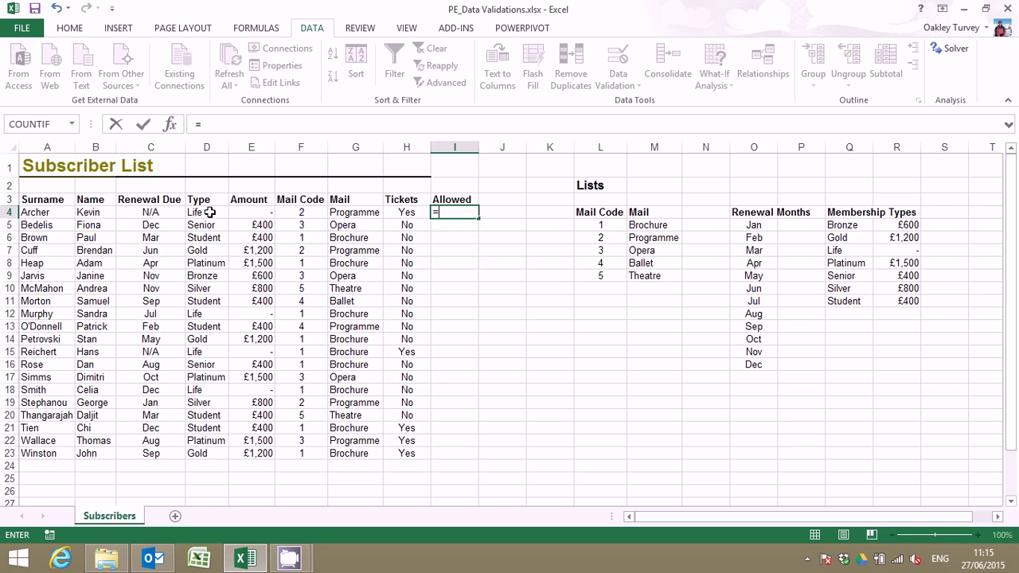
left_click(208, 212)
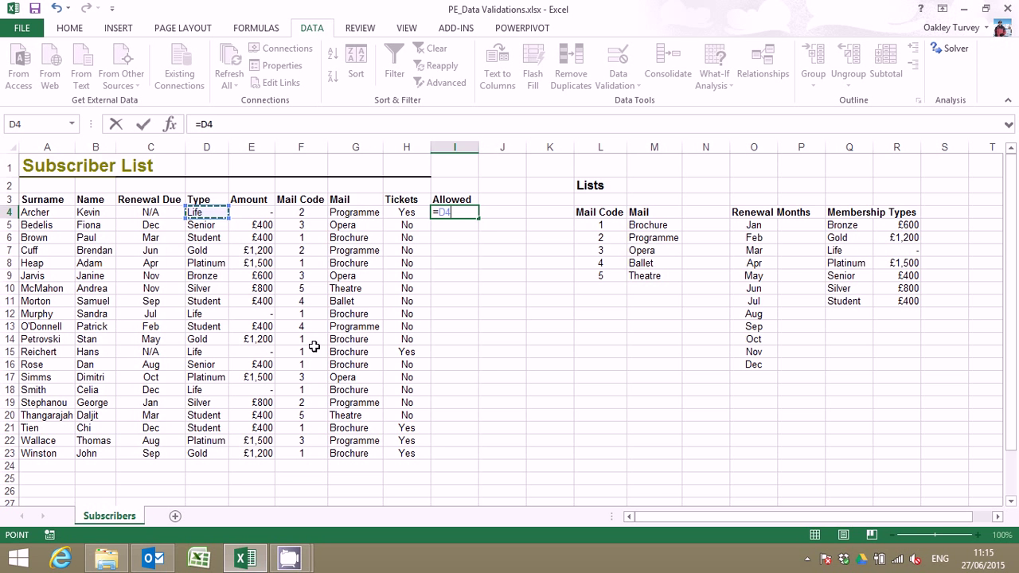
scroll(299, 354, "down", 3)
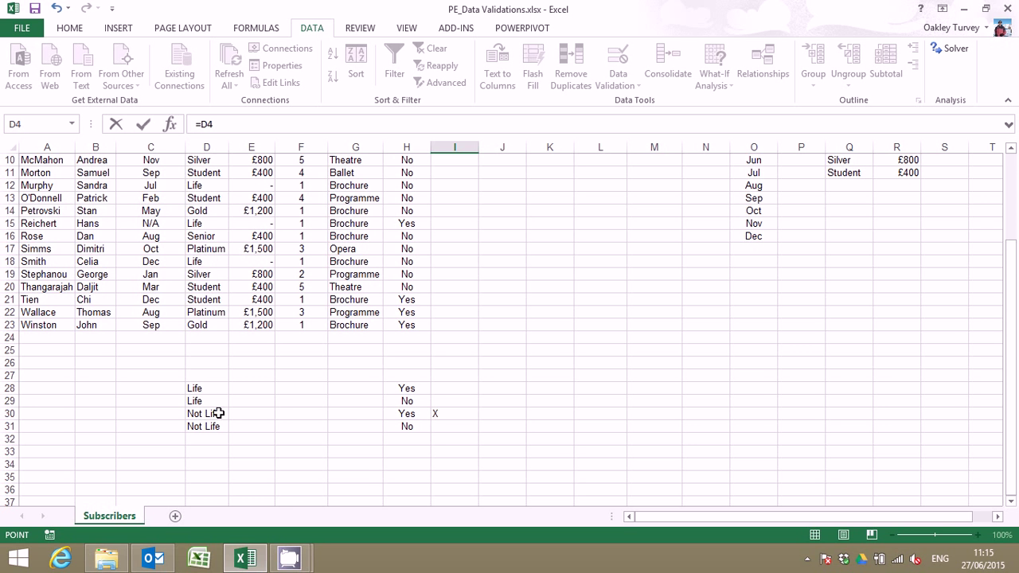
scroll(275, 391, "up", 3)
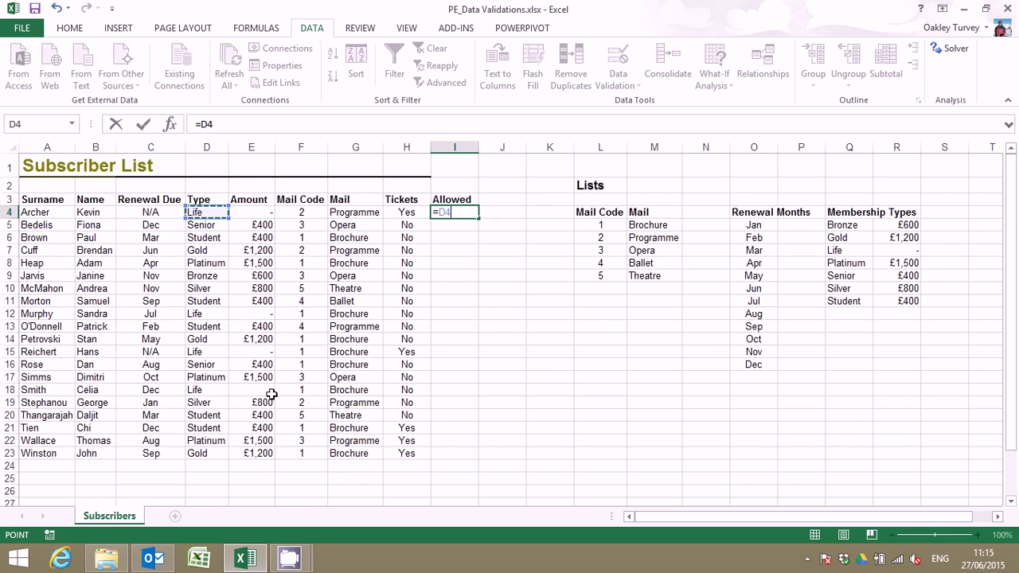
scroll(231, 384, "down", 4)
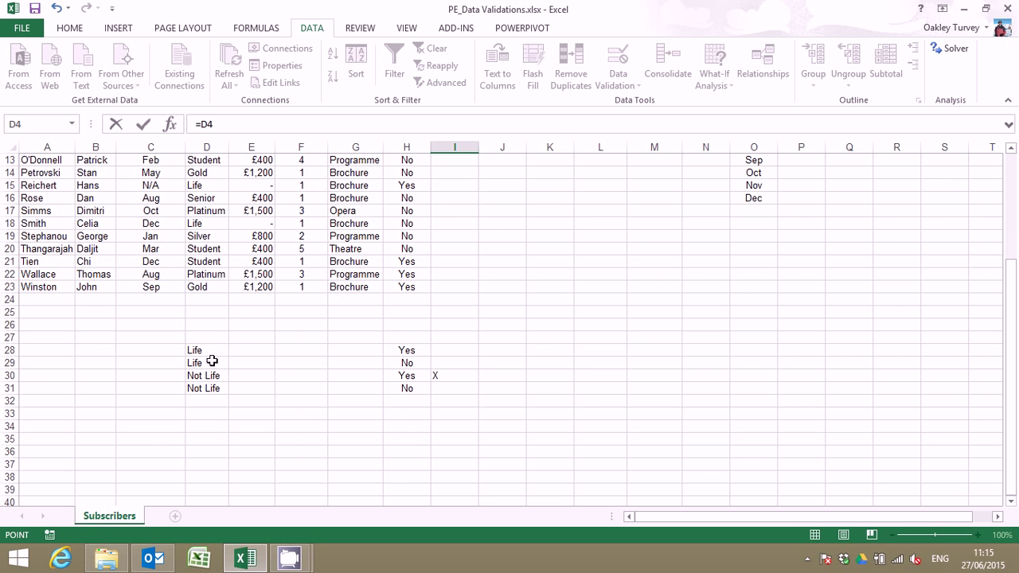
scroll(359, 375, "up", 4)
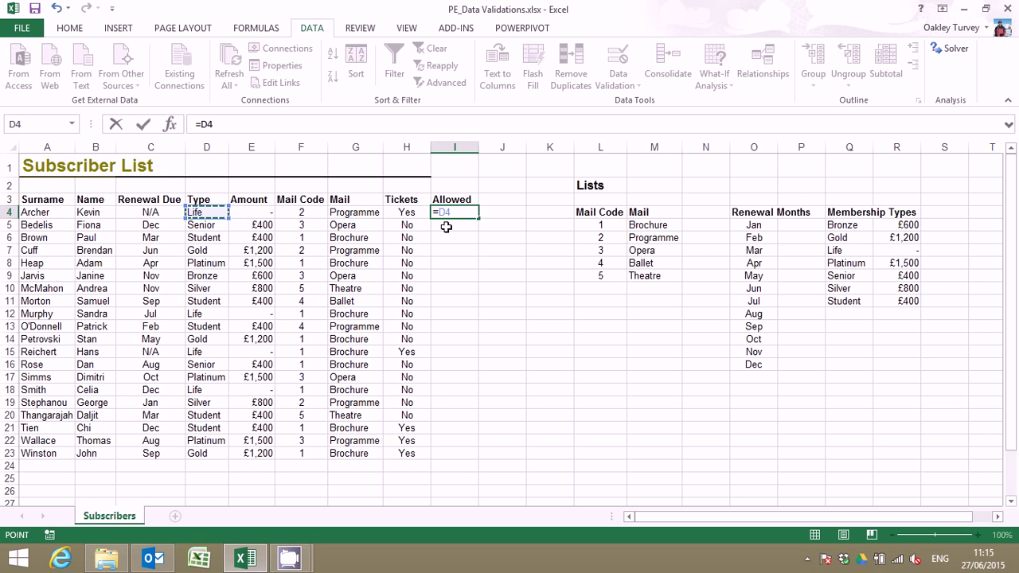
type("<>")
type("\"Lif")
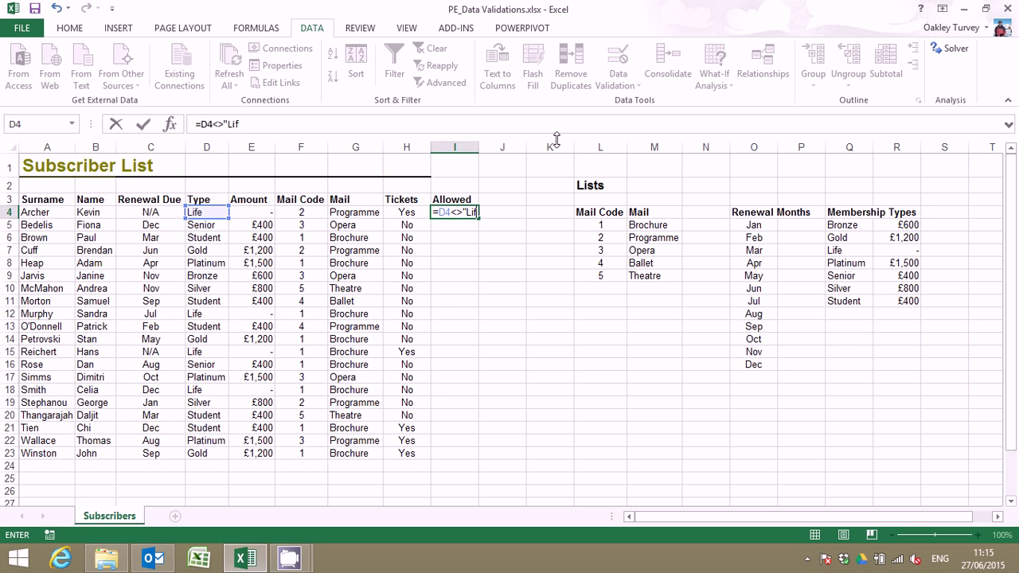
type("e\"")
scroll(330, 371, "down", 3)
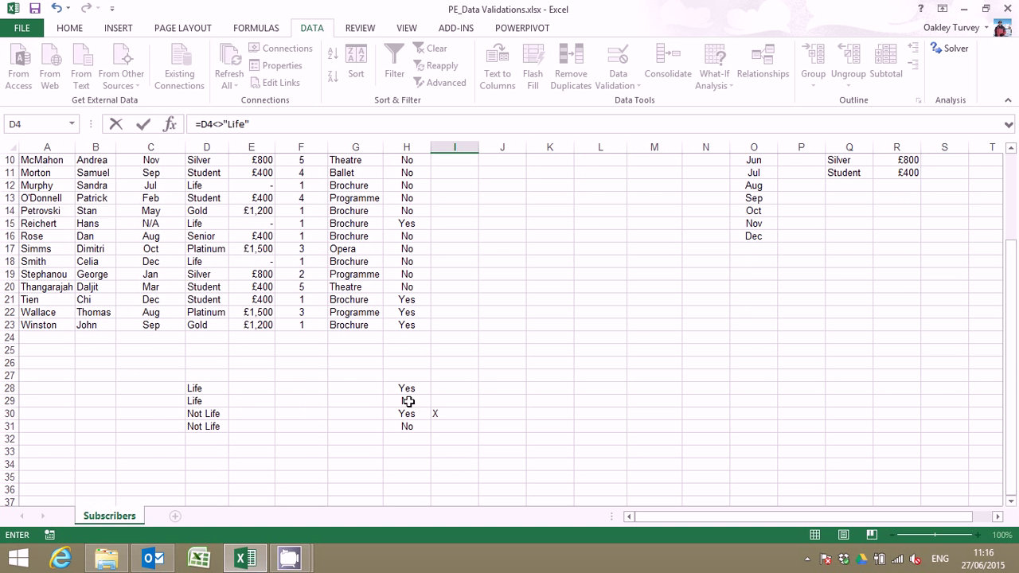
scroll(408, 401, "up", 3)
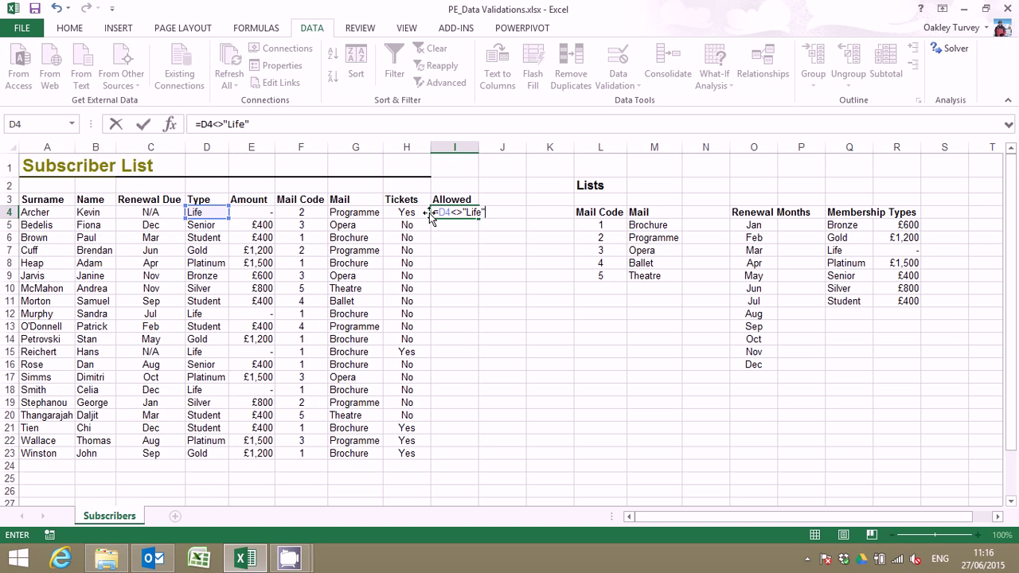
- Extend the I4 formula with AND and a Tickets condition, making it =AND(D4<>"Life",H4="Yes")
left_click(442, 212)
type("AND(")
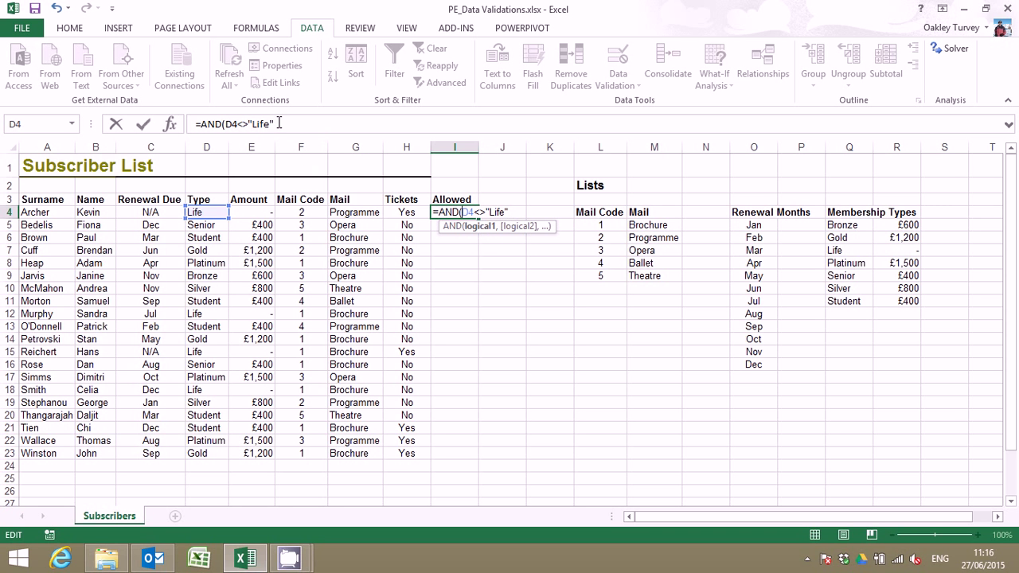
left_click(309, 126)
type(",")
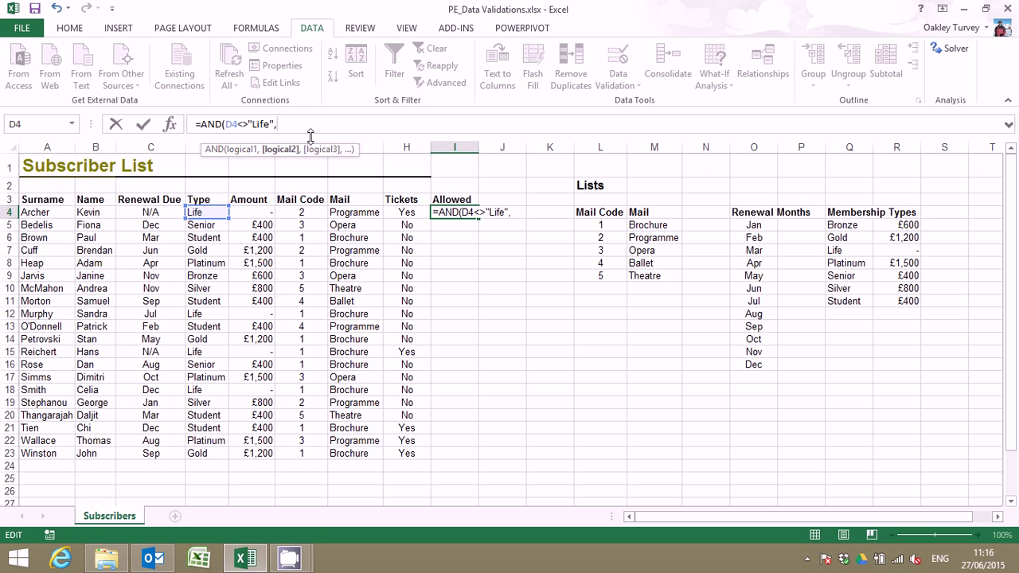
left_click(406, 214)
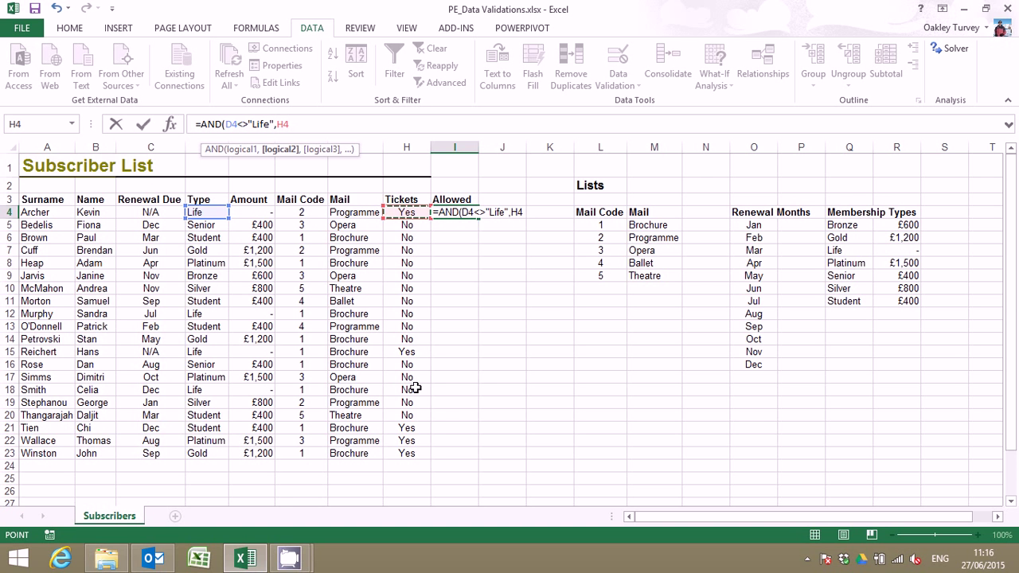
type("=\"Yes")
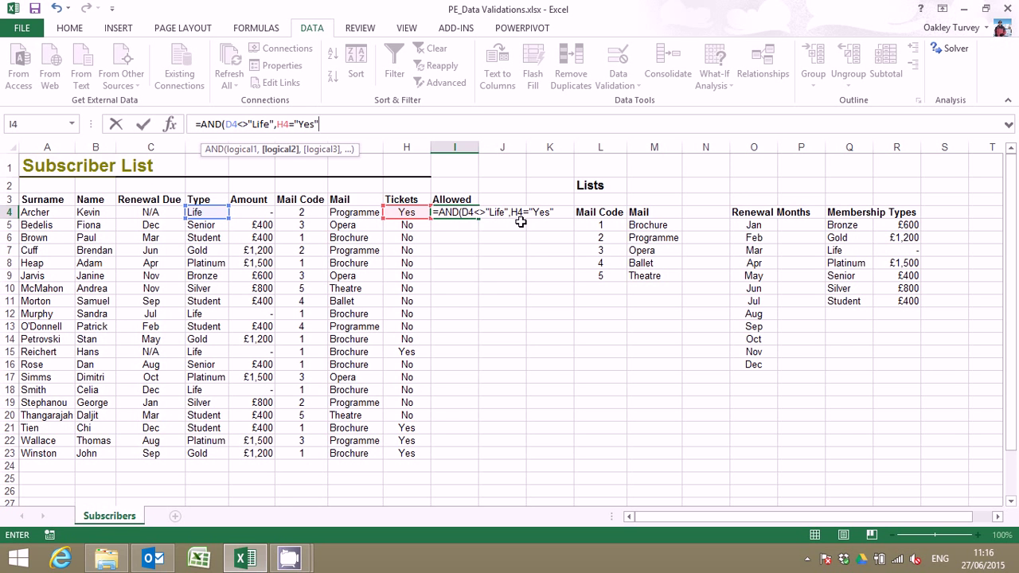
left_click(345, 125)
key("Return")
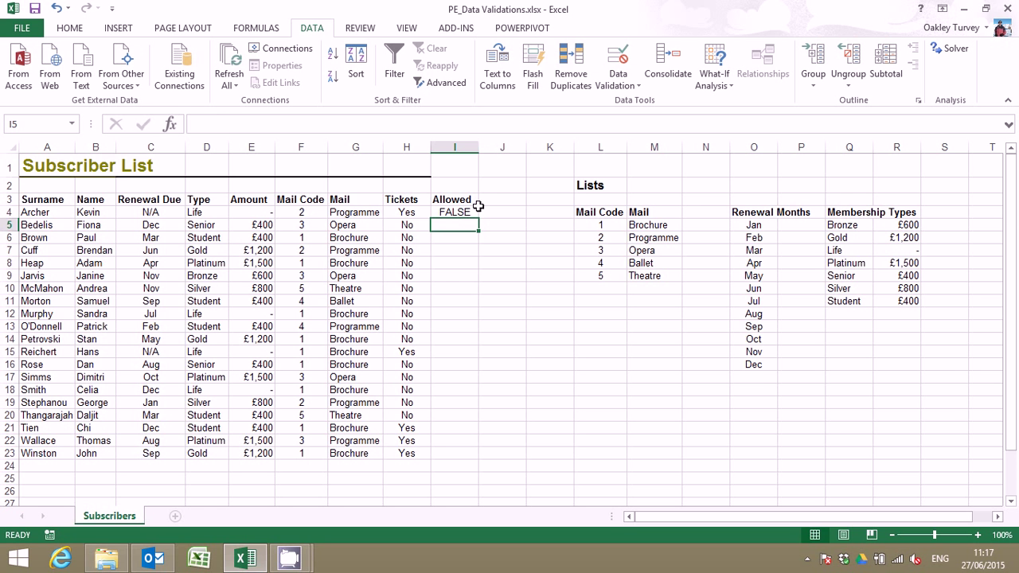
- Compare the I4 formula result with the Not Life / Yes combination marked in row 30 below the list
left_click(455, 212)
left_click(460, 200)
left_click(459, 211)
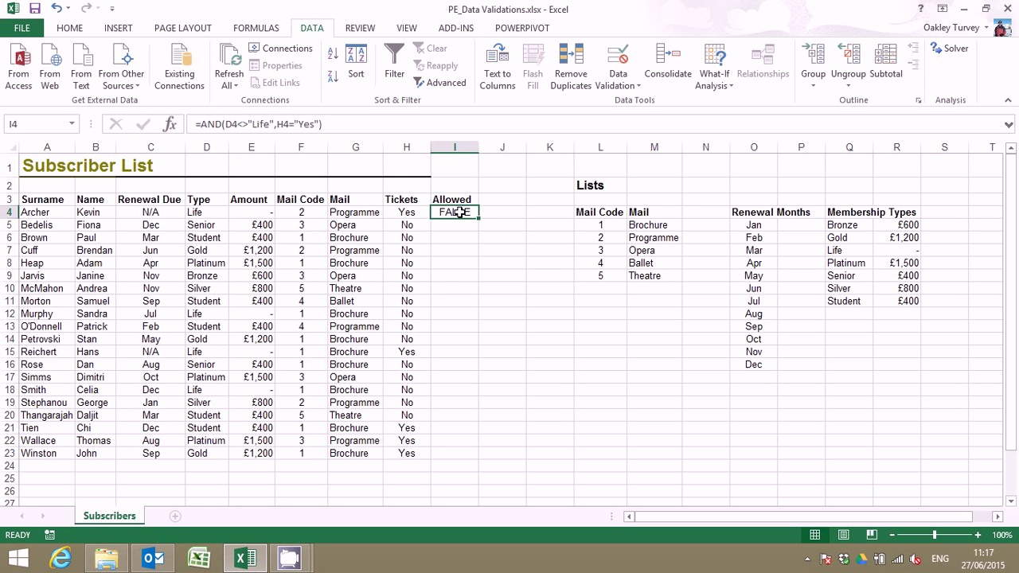
scroll(439, 287, "down", 3)
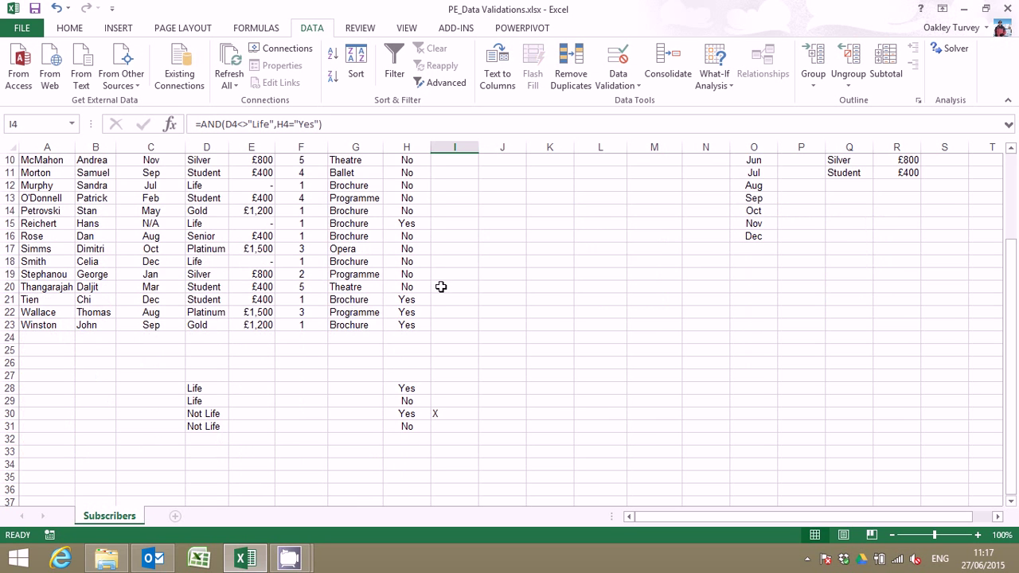
left_click(407, 415)
left_click(199, 414)
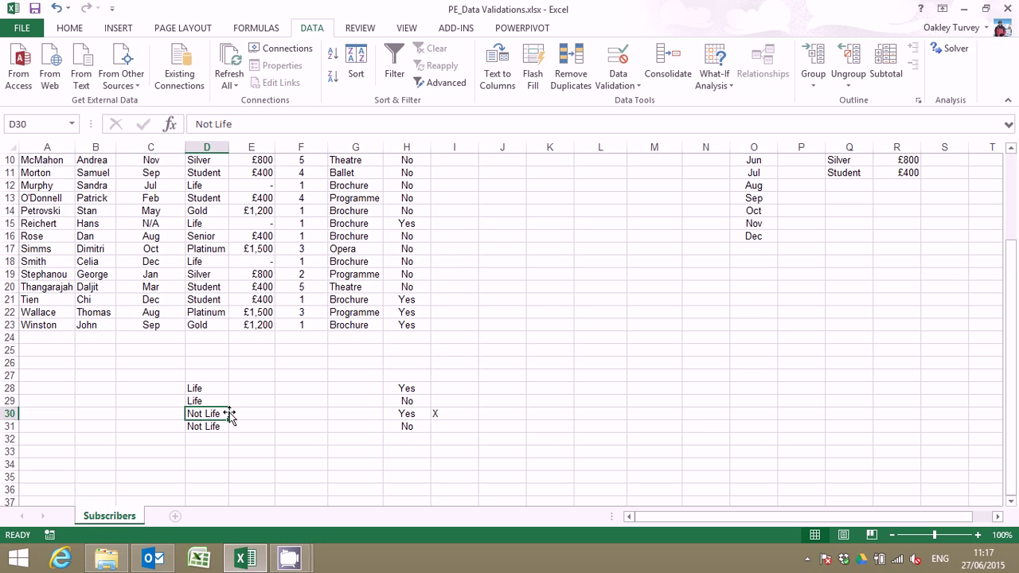
left_click(450, 414)
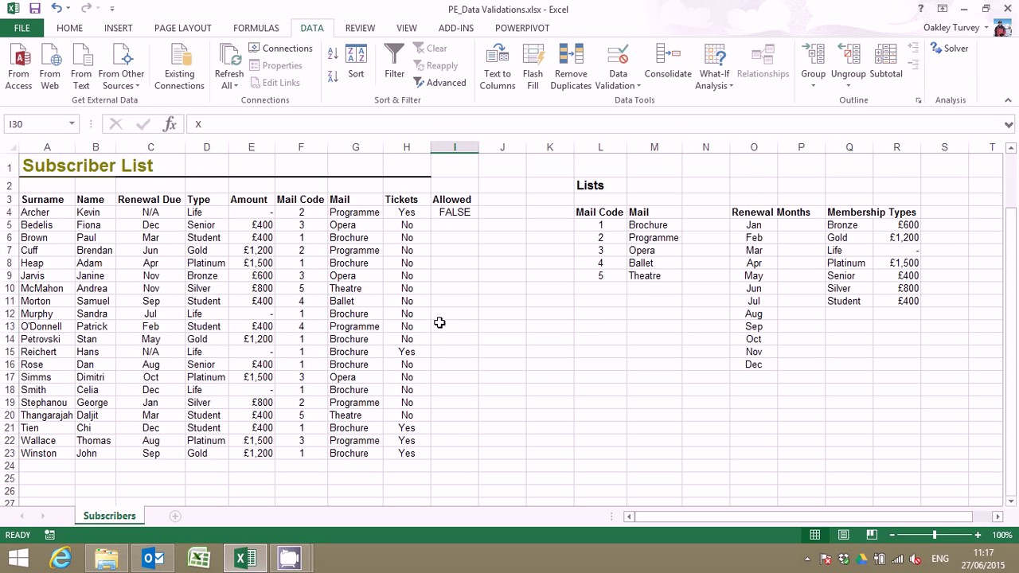
scroll(437, 326, "up", 3)
- Wrap the I4 formula in NOT, making it =NOT(AND(D4<>"Life",H4="Yes")), and fill it down through I23
left_click(455, 211)
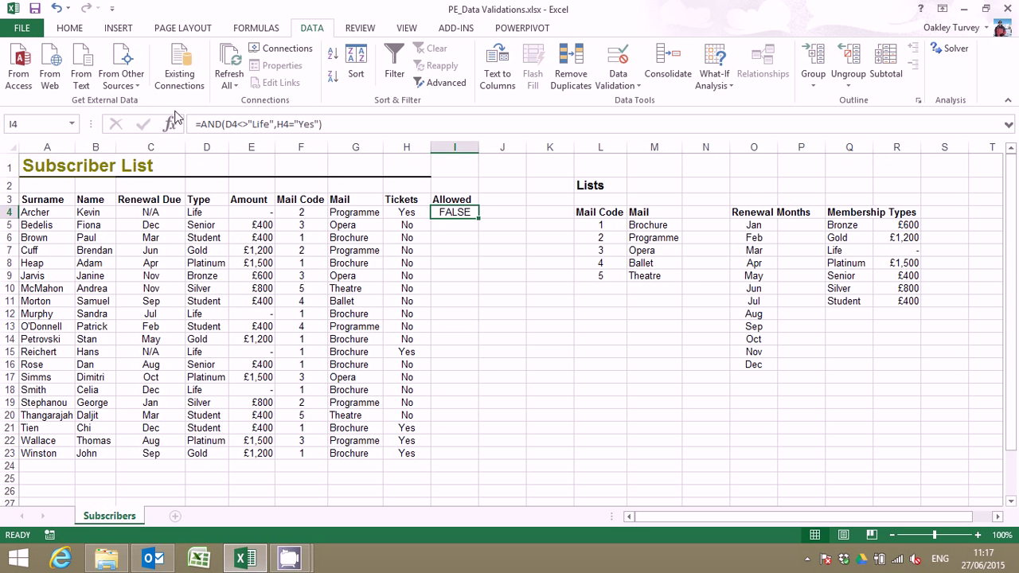
left_click(200, 124)
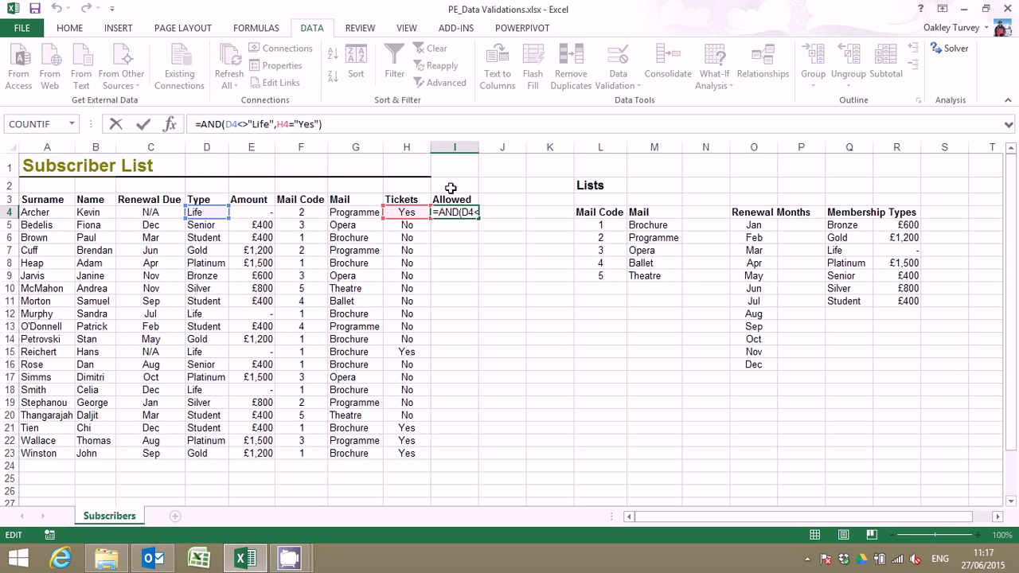
type("not")
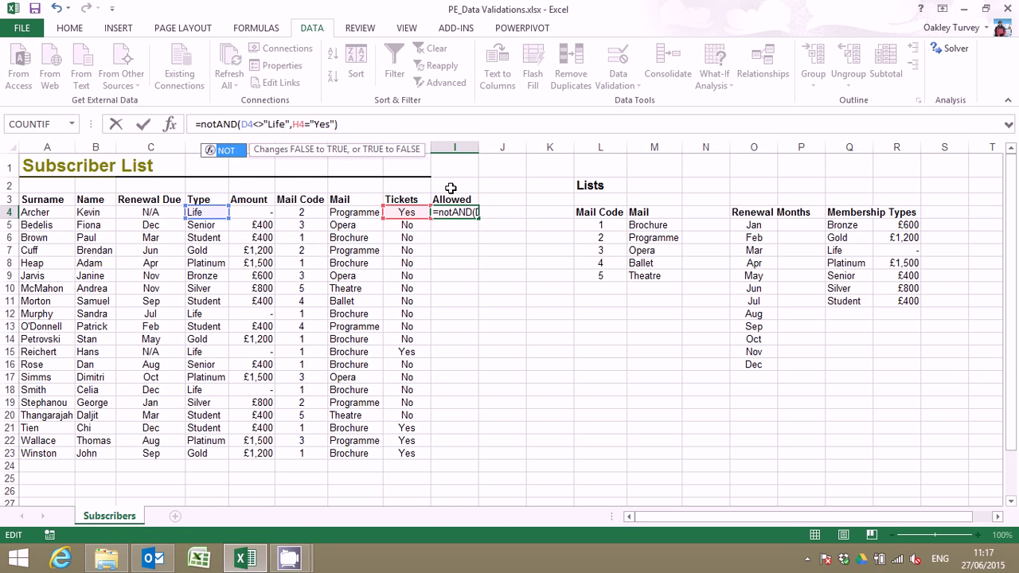
key("Tab")
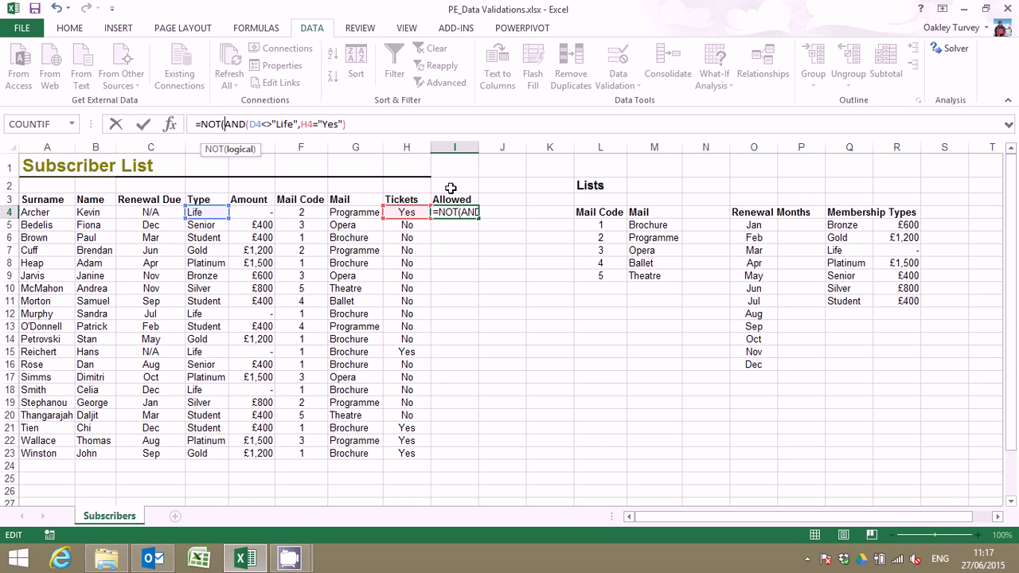
left_click(365, 123)
type(")")
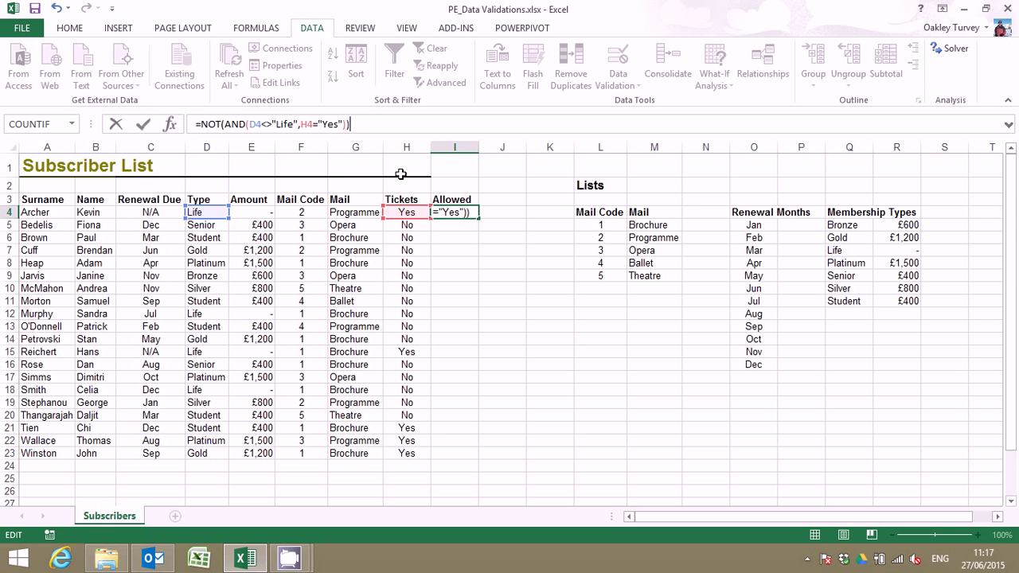
key("Return")
left_click(454, 212)
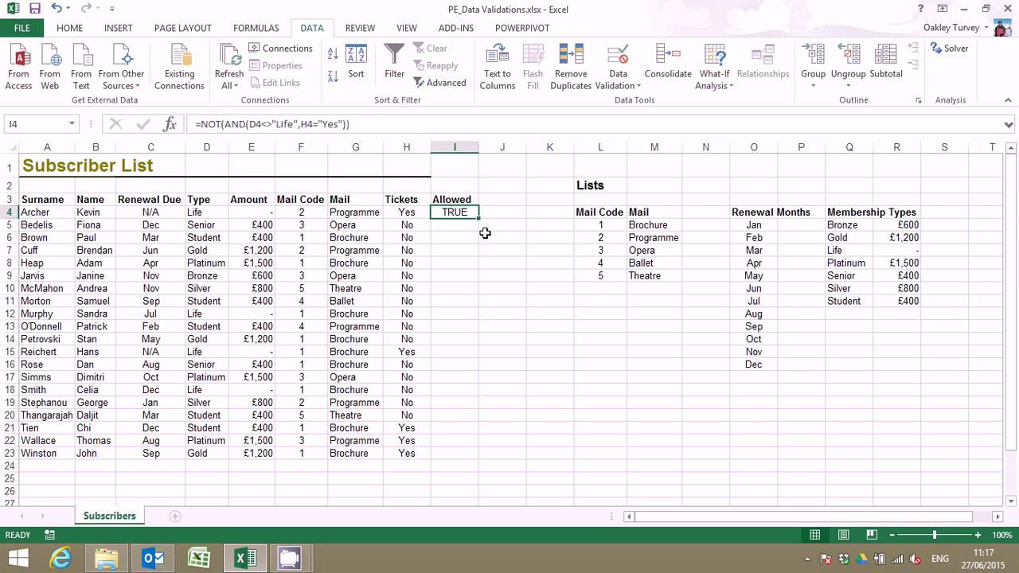
double_click(477, 219)
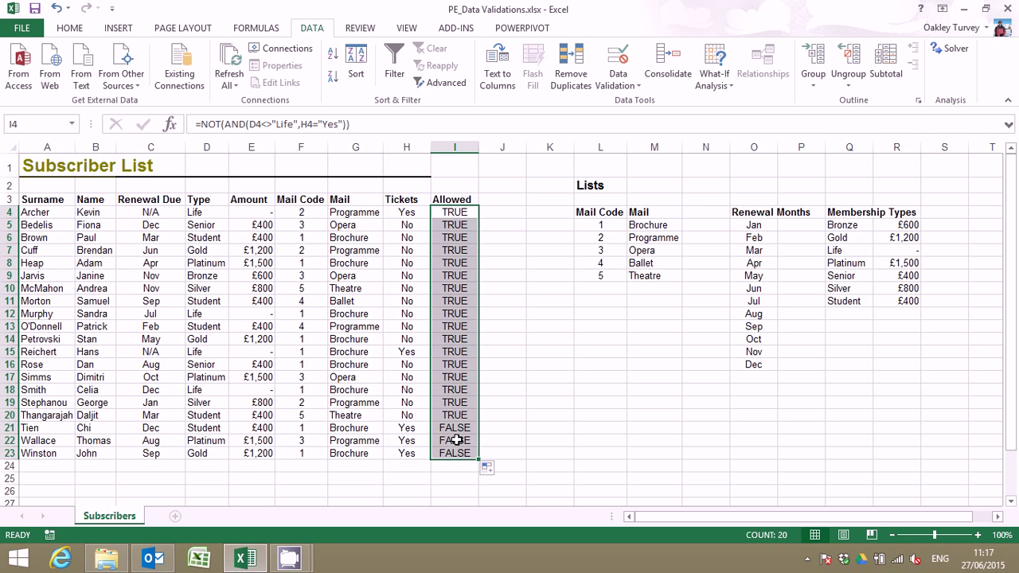
- Choose Life from the validation list in Type cell D21 to test the Allowed formula
left_click(214, 427)
left_click(235, 429)
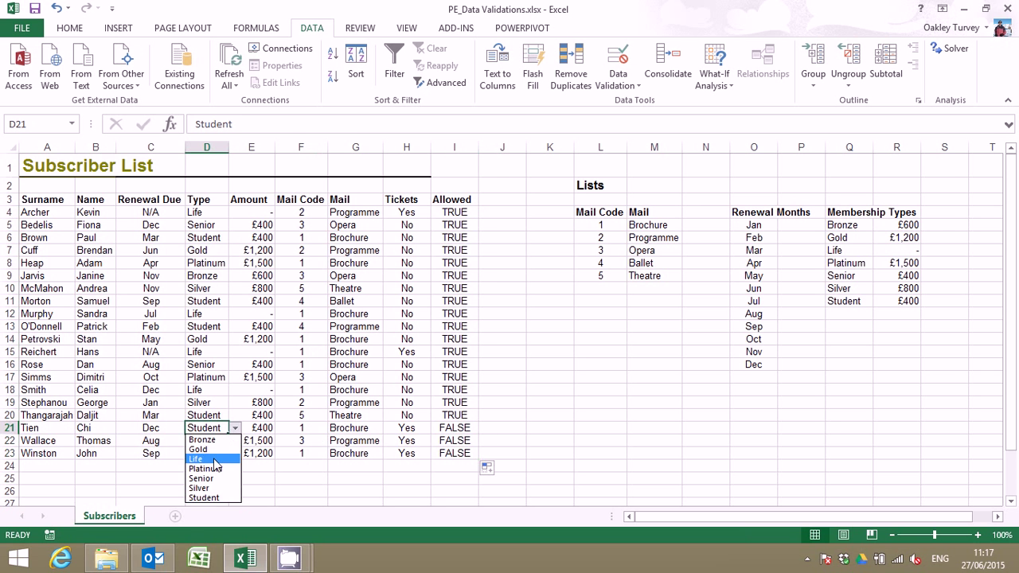
left_click(214, 462)
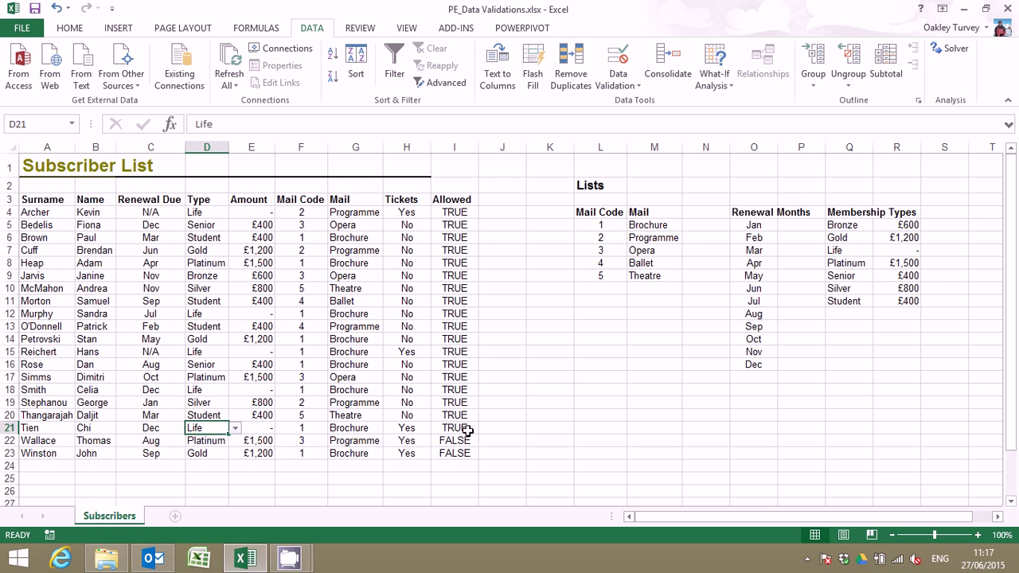
- Copy the full formula text from Allowed cell I4, leaving the cell's contents as they are
left_click(457, 211)
left_click(354, 124)
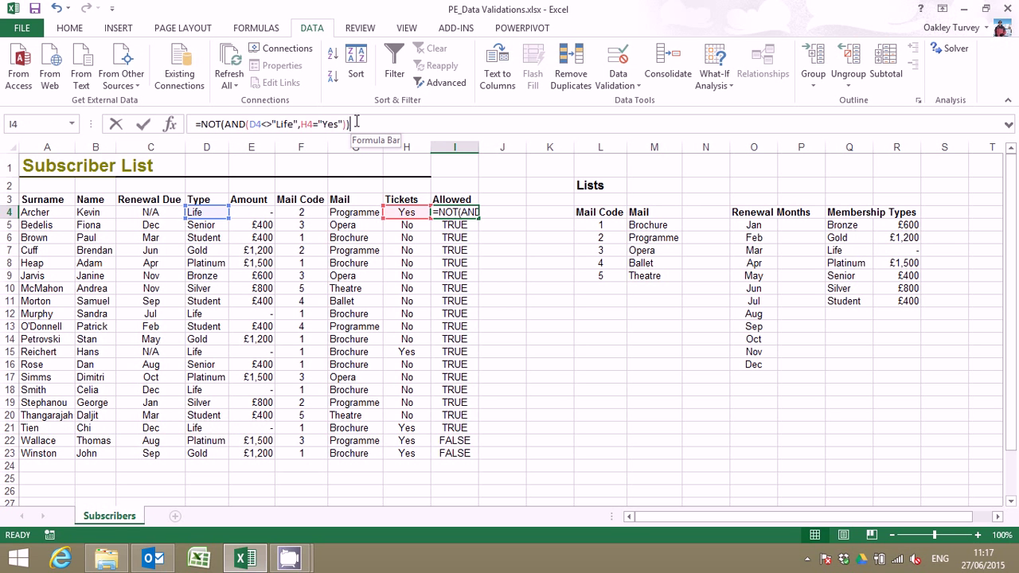
left_click_drag(354, 124, 193, 125)
key("ctrl+c")
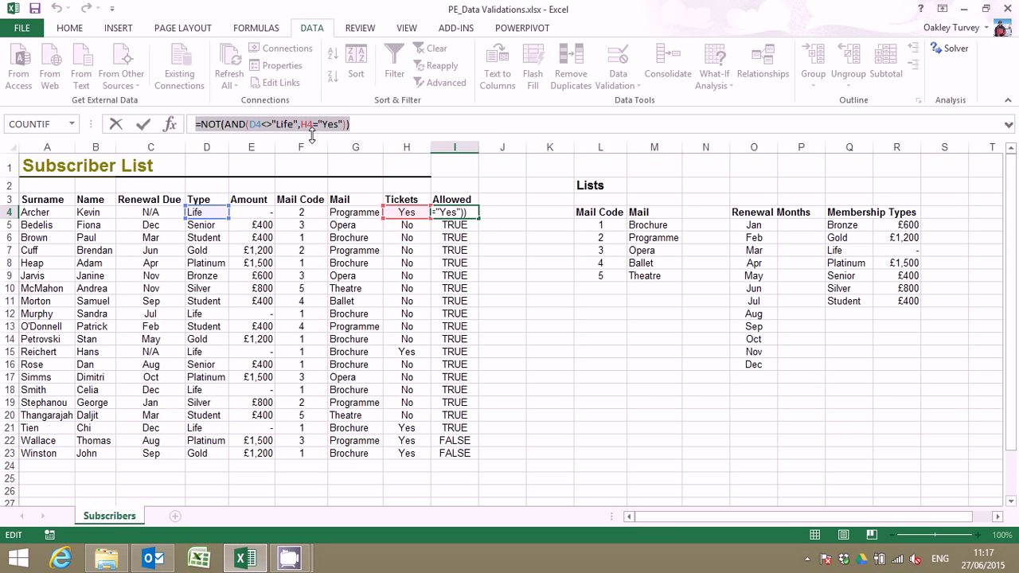
key("Escape")
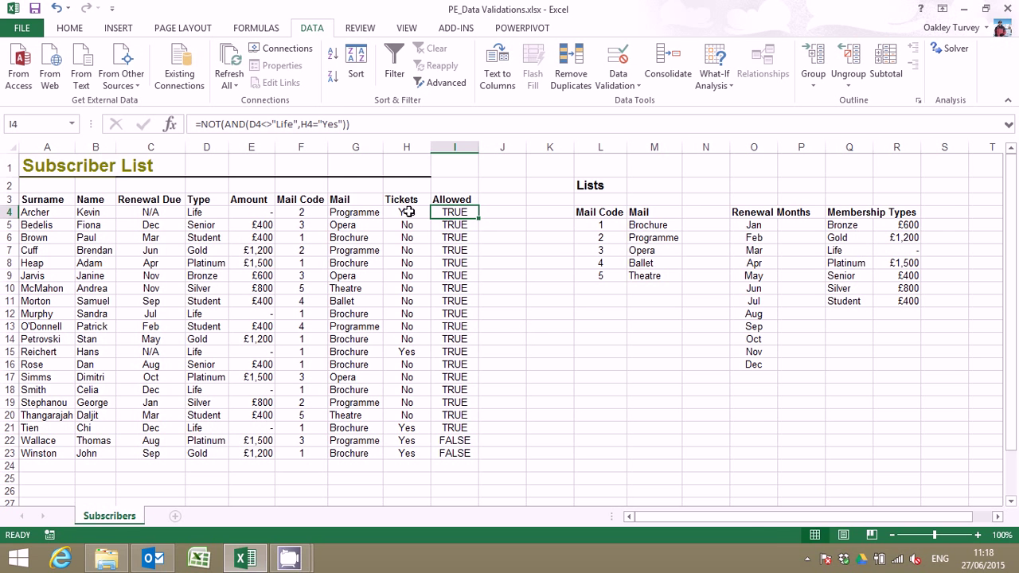
- Apply custom data validation to Tickets cells H4:H23 using the copied formula =NOT(AND(D4<>"Life",H4="Yes"))
left_click_drag(408, 212, 406, 454)
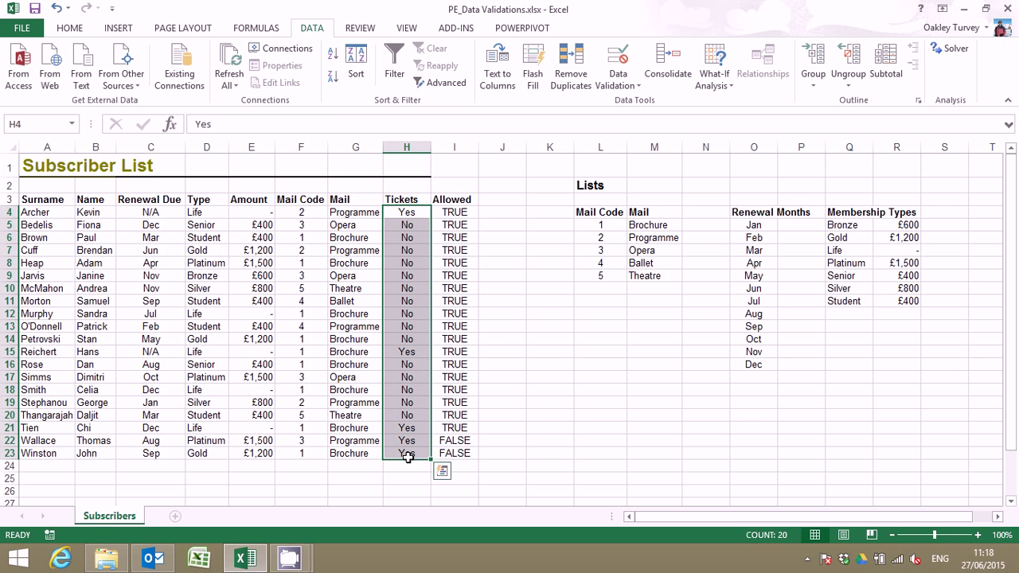
left_click(620, 82)
left_click(626, 100)
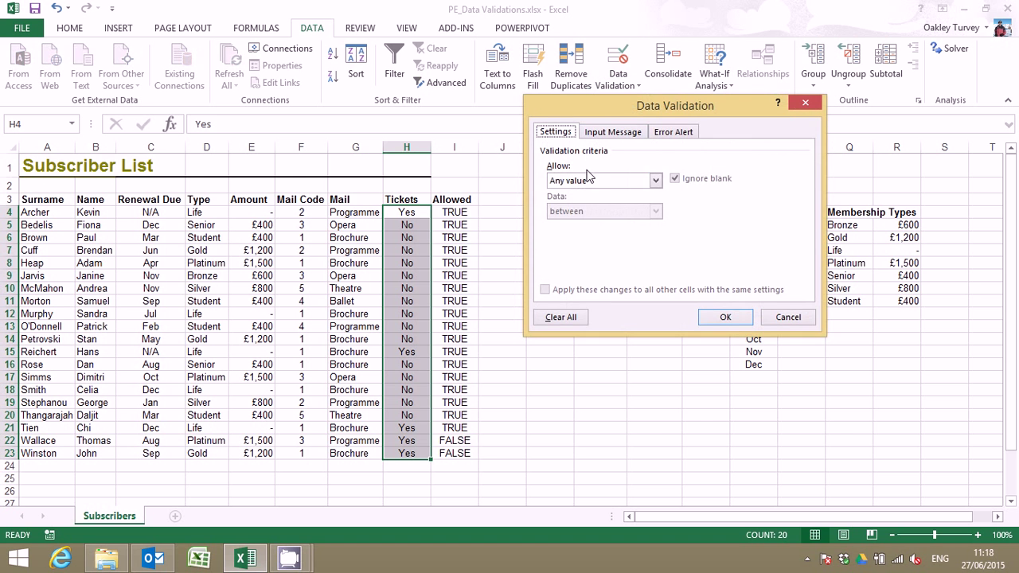
left_click(645, 181)
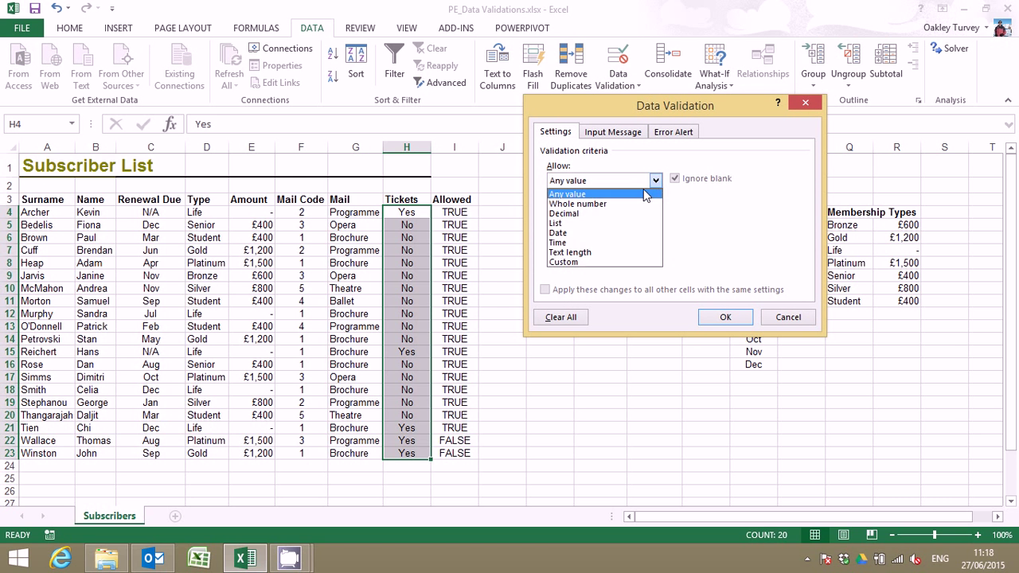
left_click(567, 263)
left_click(575, 241)
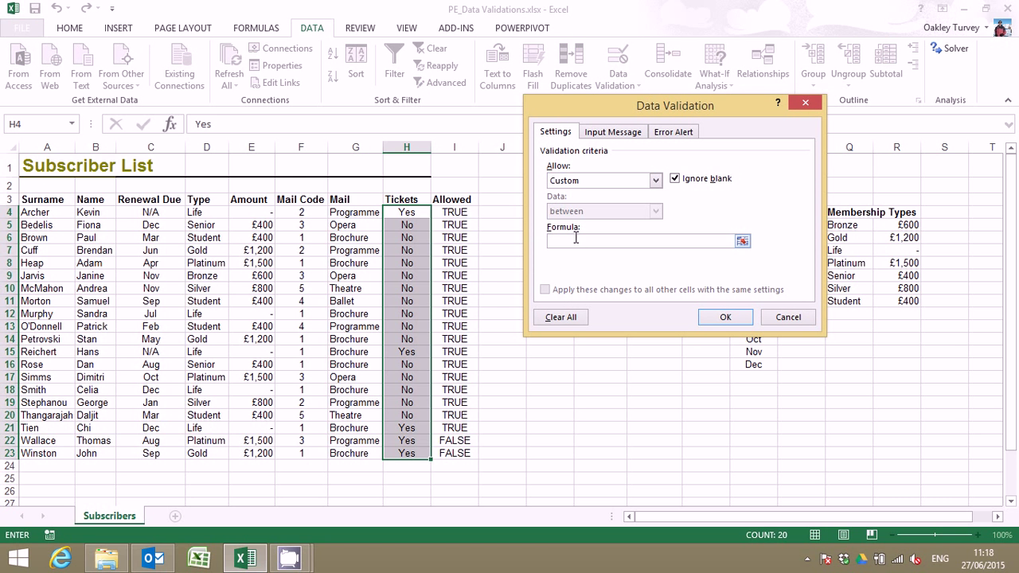
key("ctrl+v")
left_click(736, 320)
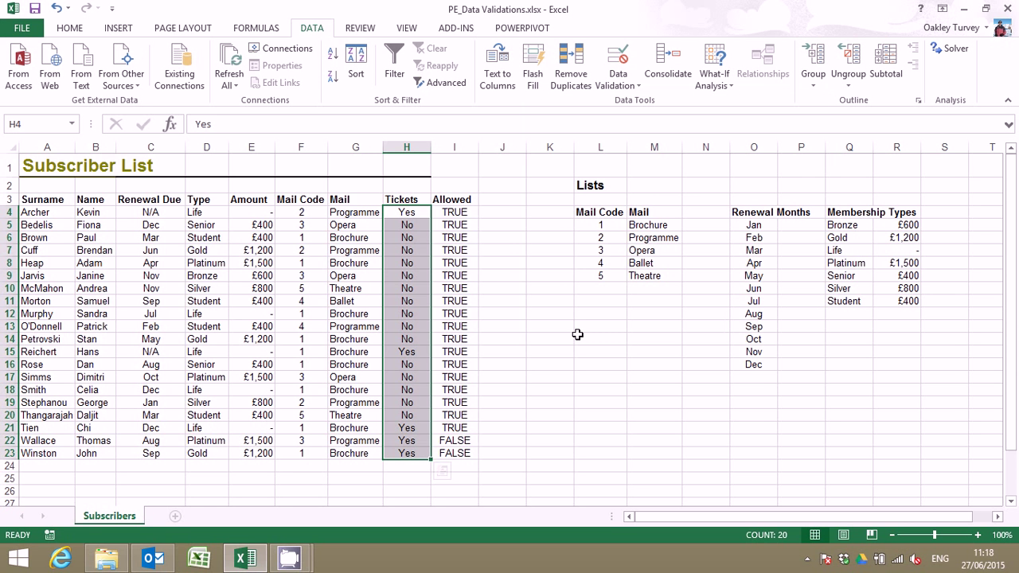
- Try to enter Yes in Tickets cell H9 of the Bronze member to test the rule, and discard the entry
left_click(405, 277)
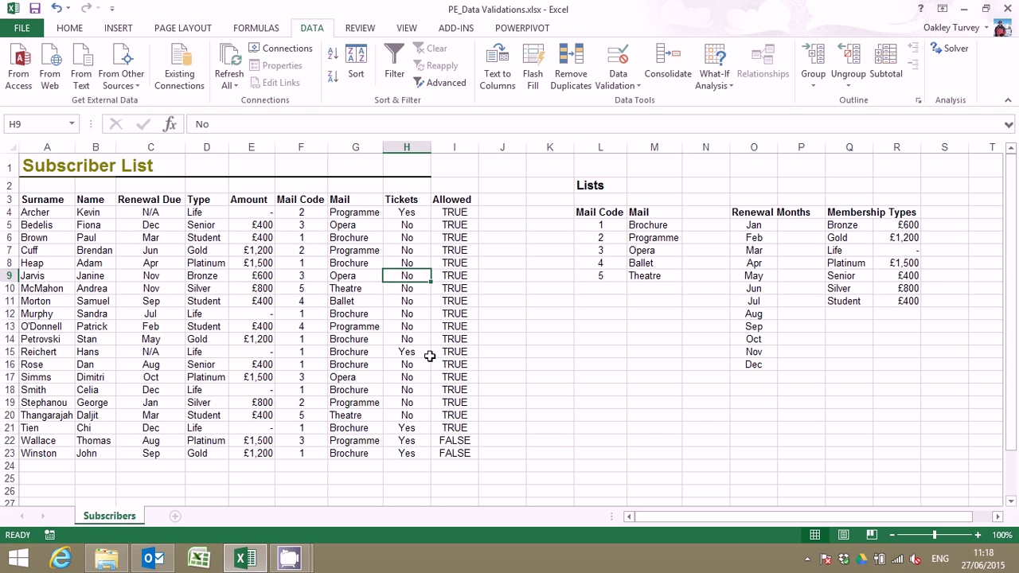
type("Yes")
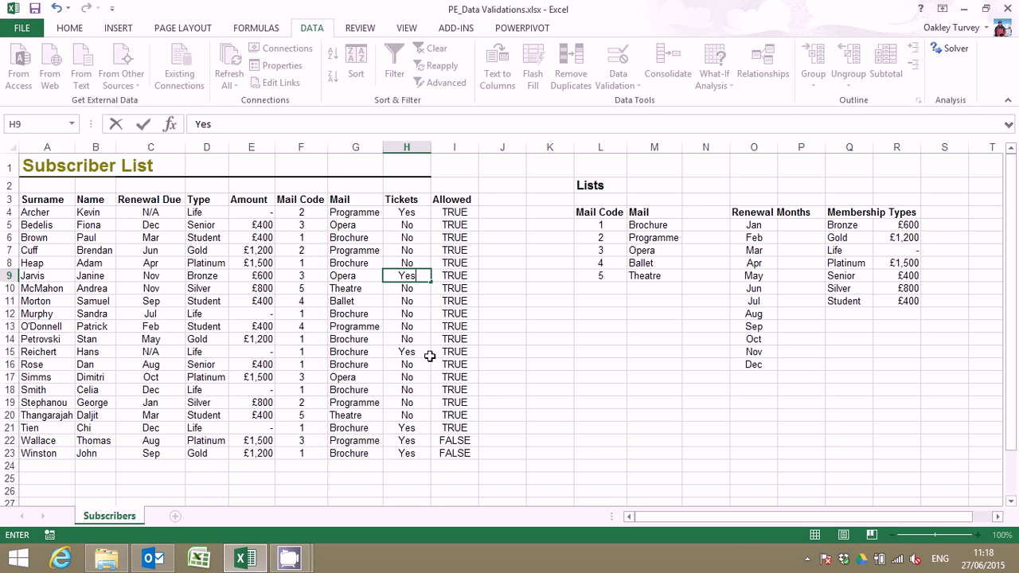
key("Return")
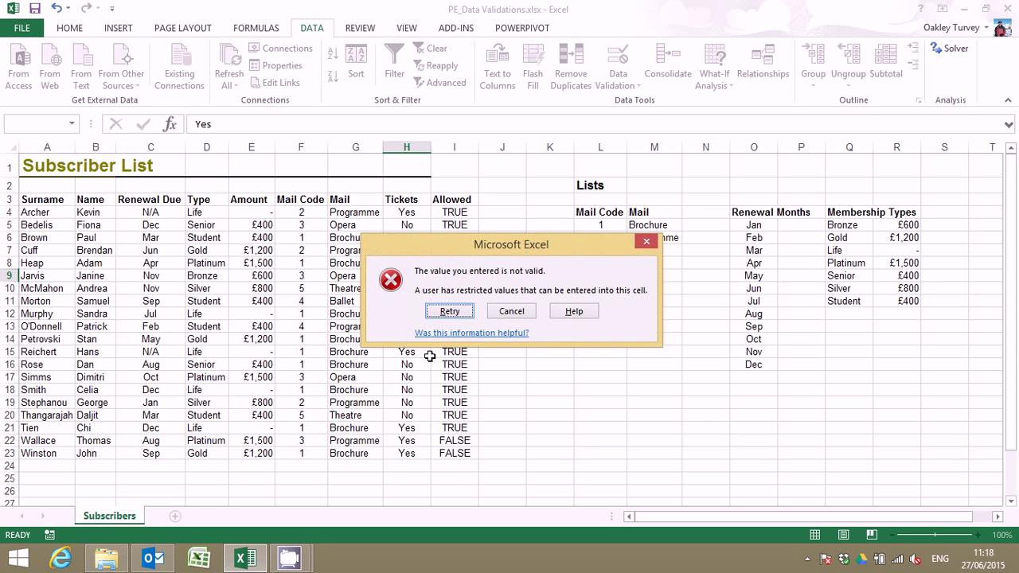
left_click(512, 312)
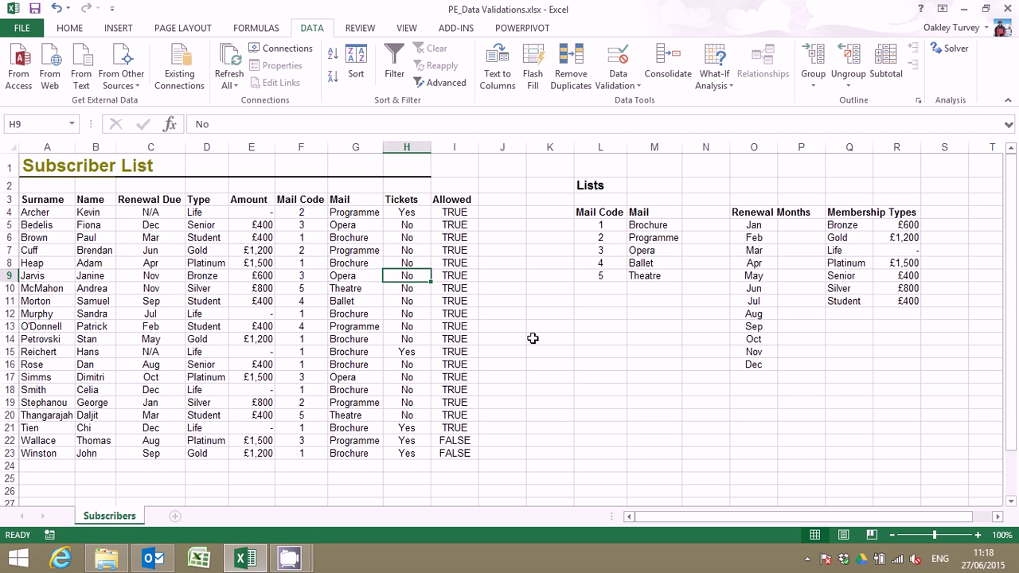
- Circle the invalid data on the sheet and change the membership Type in cell D22 to Life
left_click(633, 84)
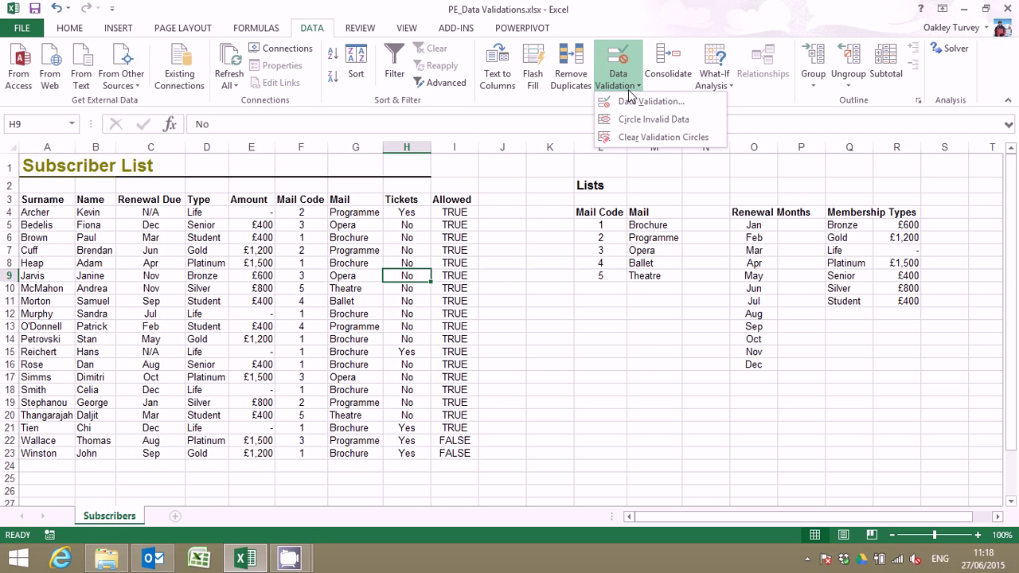
left_click(631, 121)
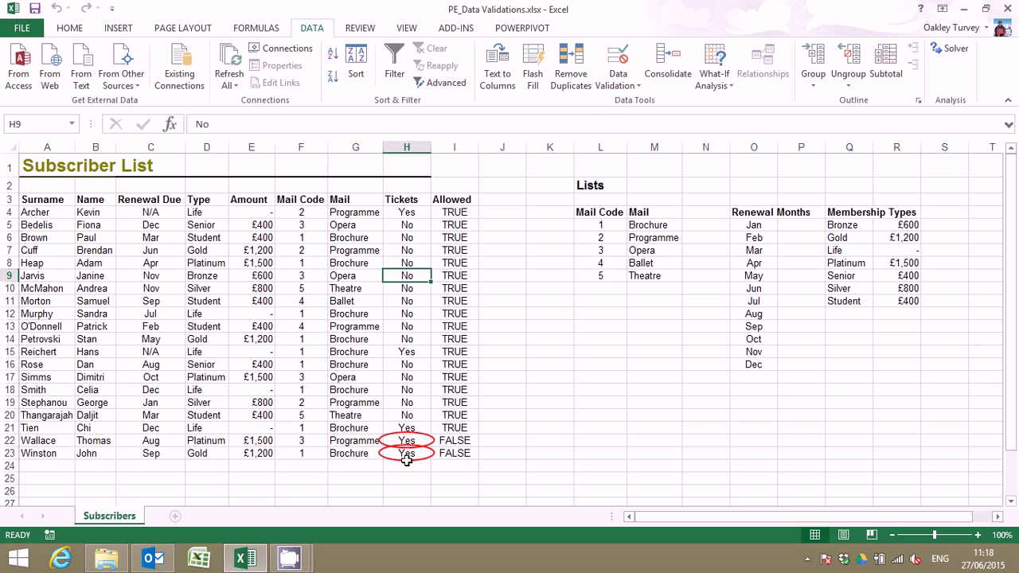
left_click(209, 276)
left_click(235, 277)
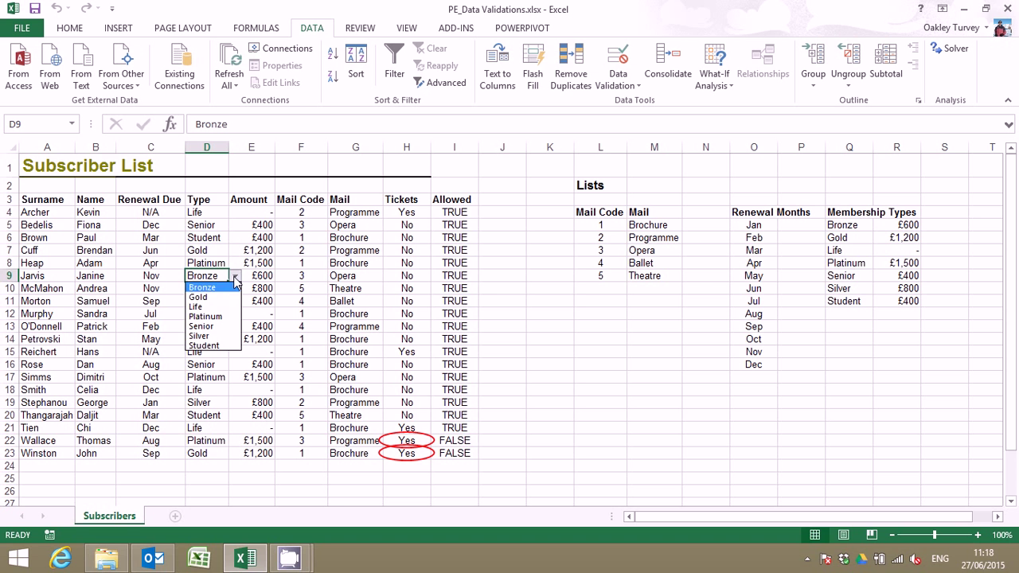
left_click(215, 446)
left_click(216, 443)
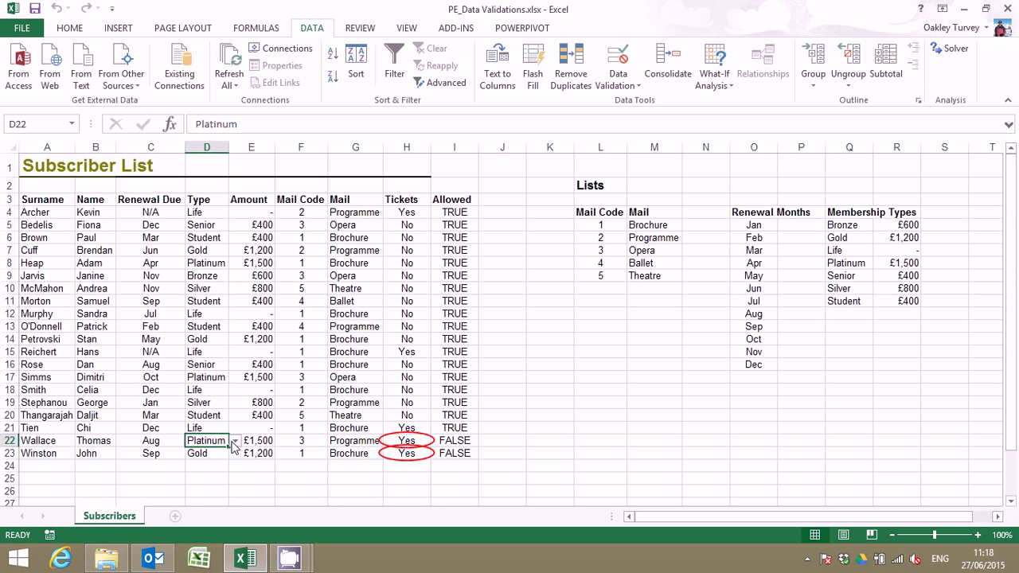
left_click(235, 441)
left_click(197, 472)
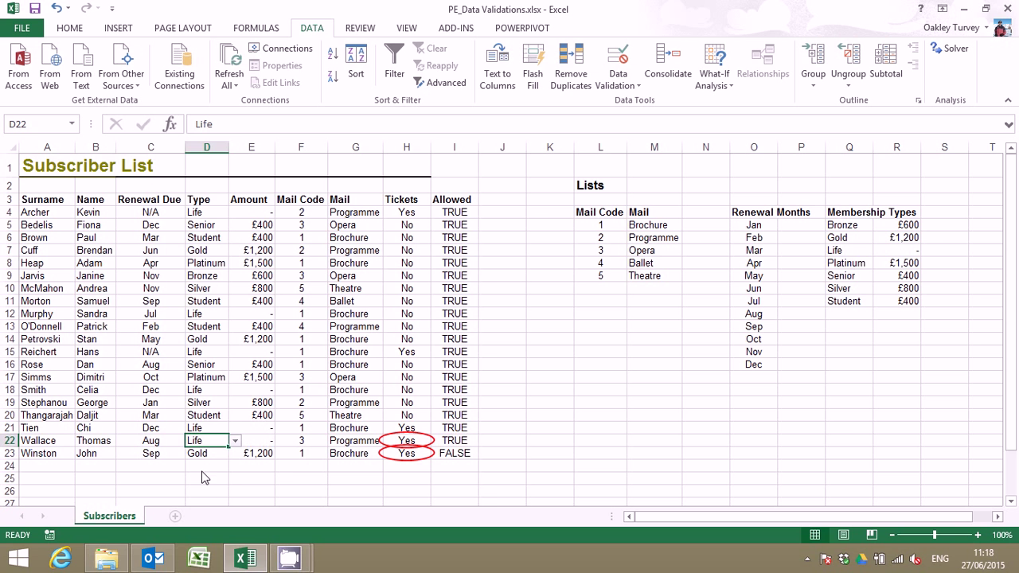
left_click(485, 491)
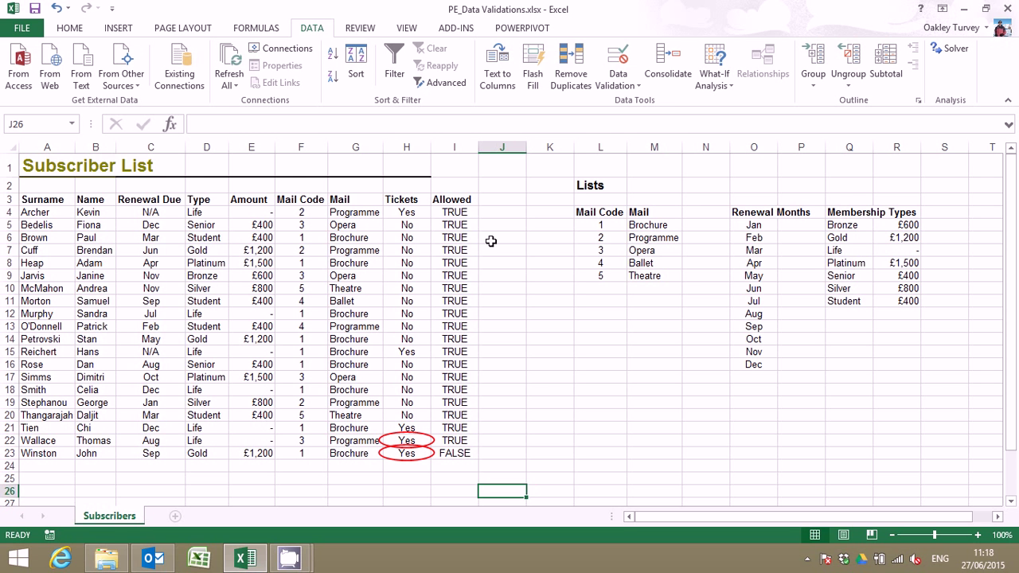
- Clear the validation circles and circle the invalid data again to re-check the Tickets column
left_click(633, 83)
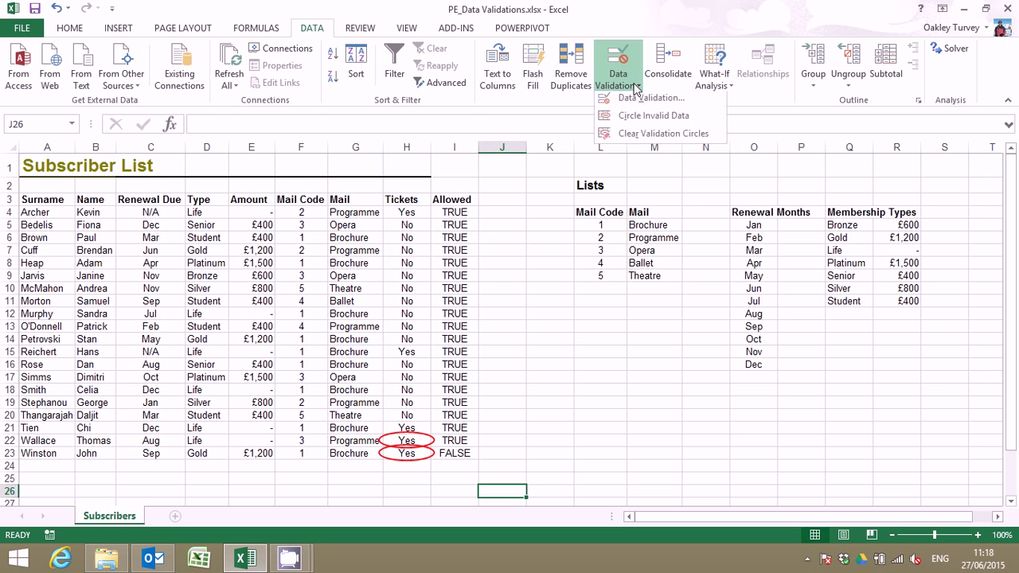
left_click(638, 139)
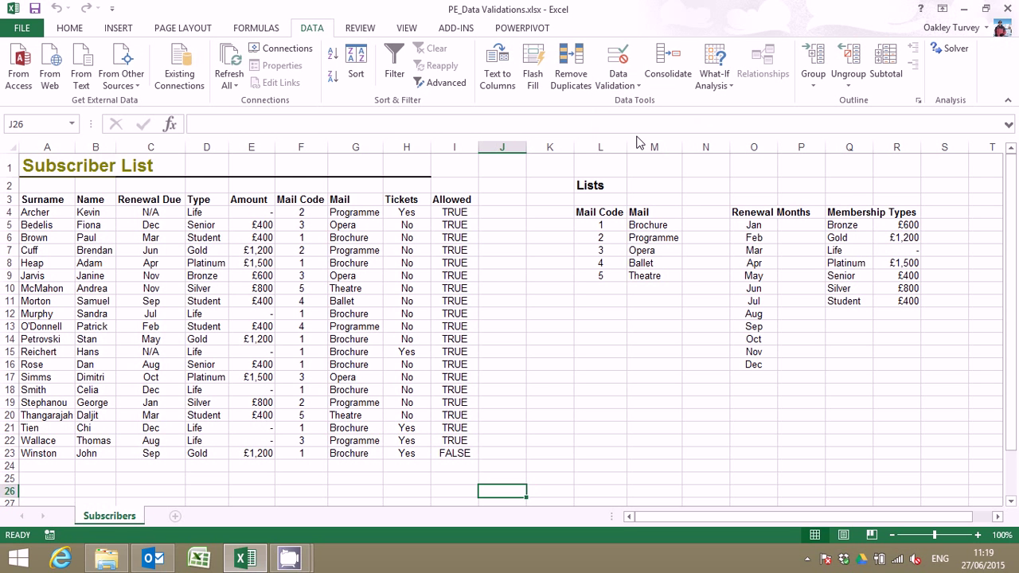
left_click(630, 83)
left_click(633, 119)
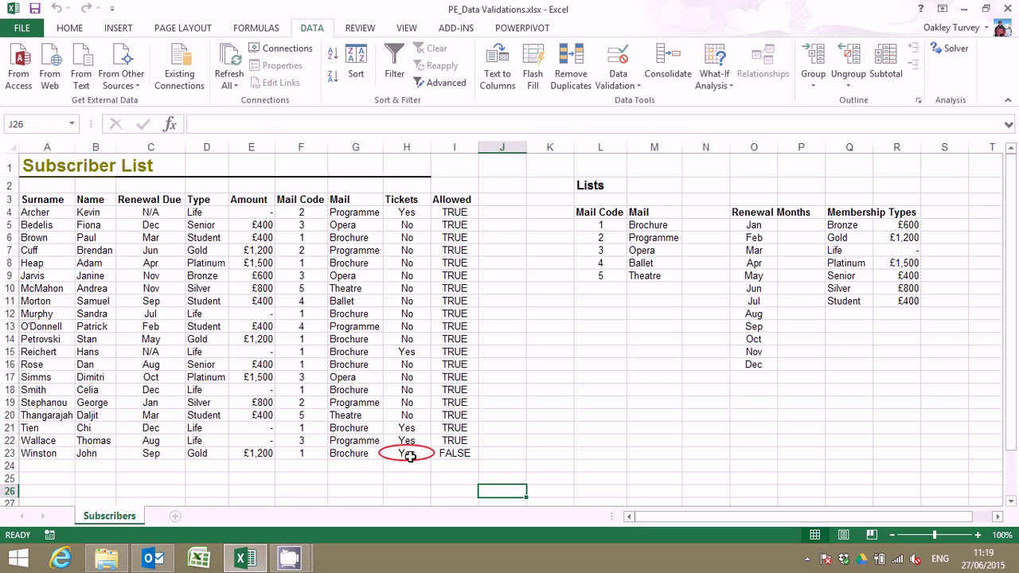
- Remove the validation circles from the subscriber list and minimize the workbook window
left_click(633, 83)
left_click(637, 139)
left_click(963, 9)
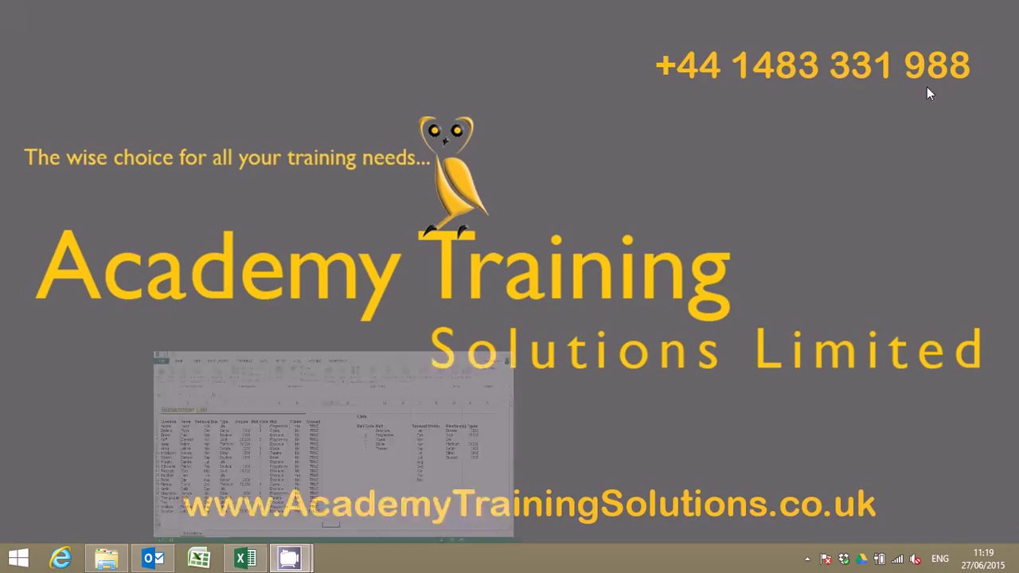